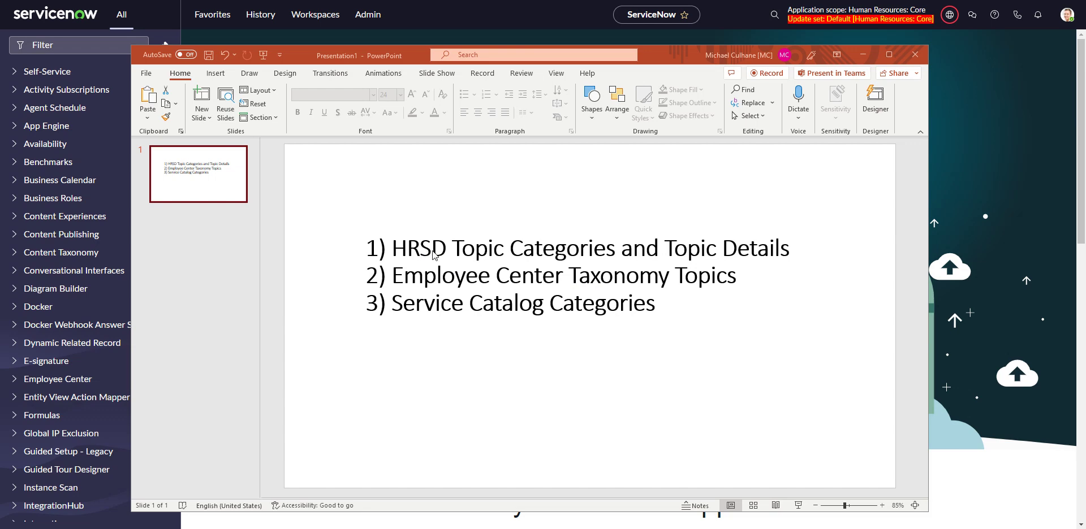
# Switch from the three-approach PowerPoint slide to the HR Centers of Excellence documentation.
pyautogui.hotkey('alt', 'Tab')
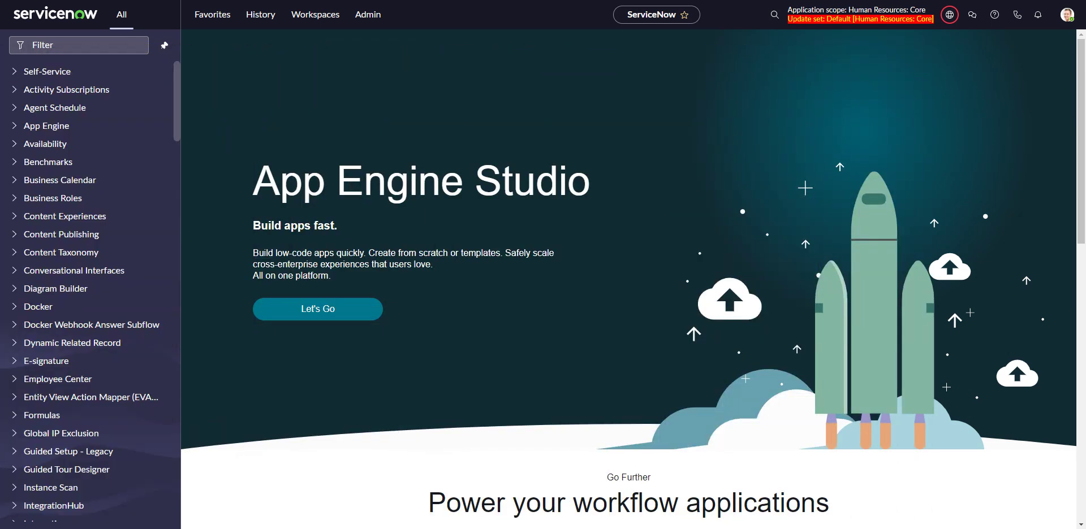
# Scroll through the COE, topic category and topic detail diagrams, then return to App Engine Studio.
pyautogui.hotkey('alt', 'Tab')
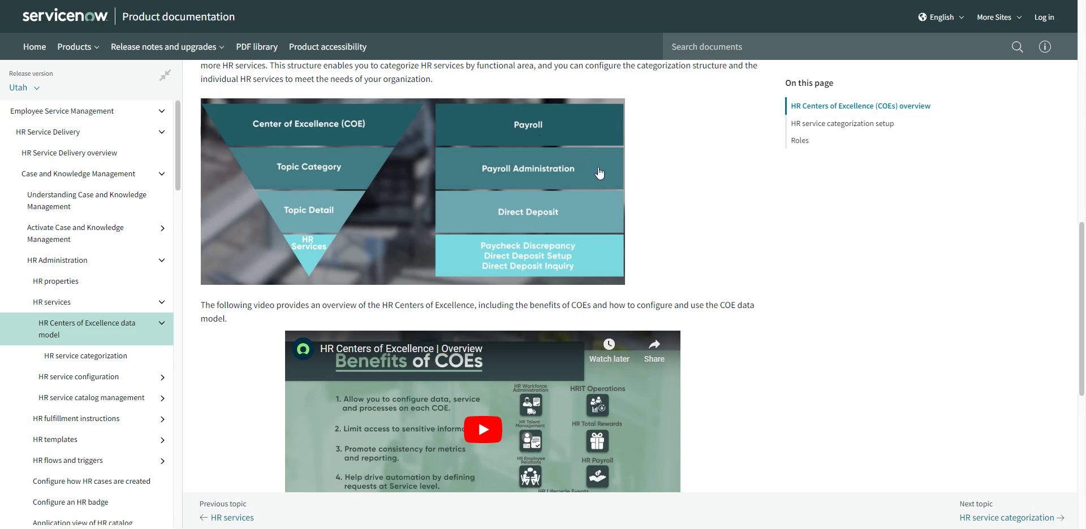
pyautogui.scroll(1, 598, 173)
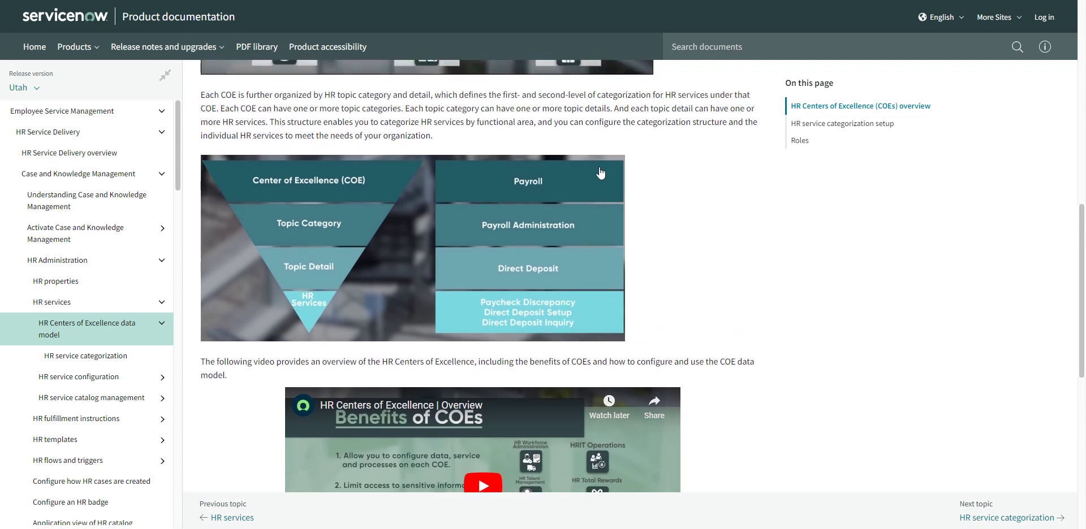
pyautogui.scroll(5, 594, 152)
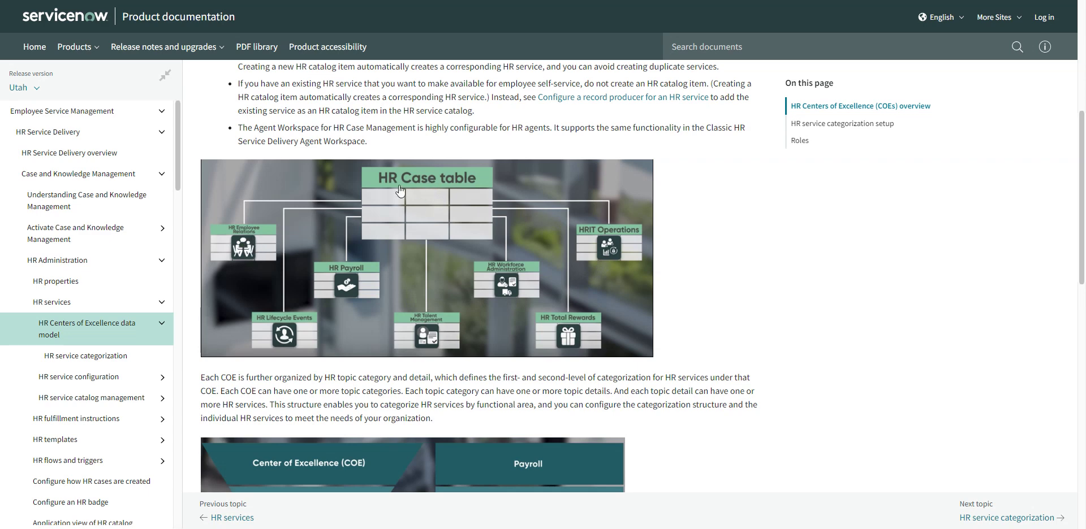
pyautogui.scroll(-1, 359, 191)
pyautogui.scroll(-5, 360, 191)
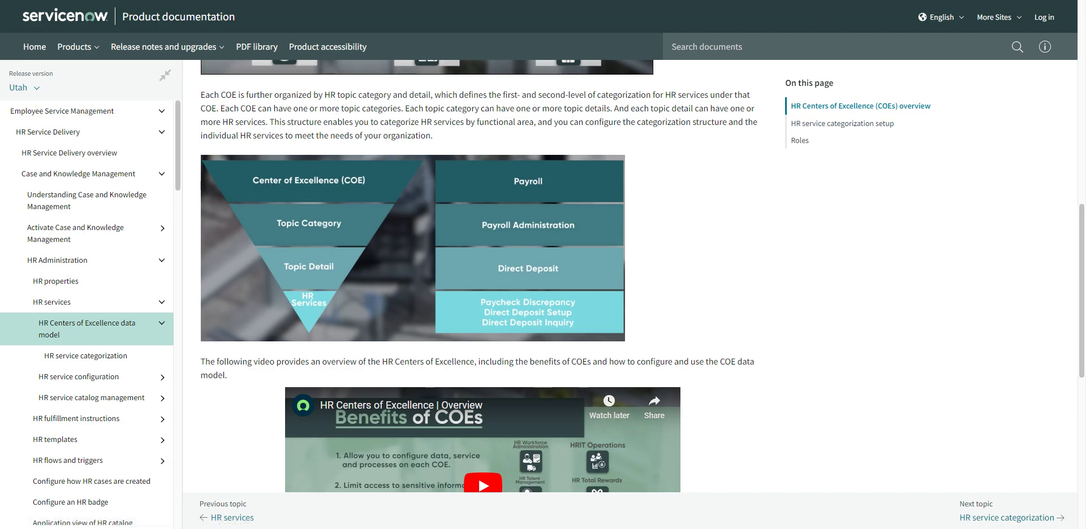
pyautogui.hotkey('ctrl', 'Tab')
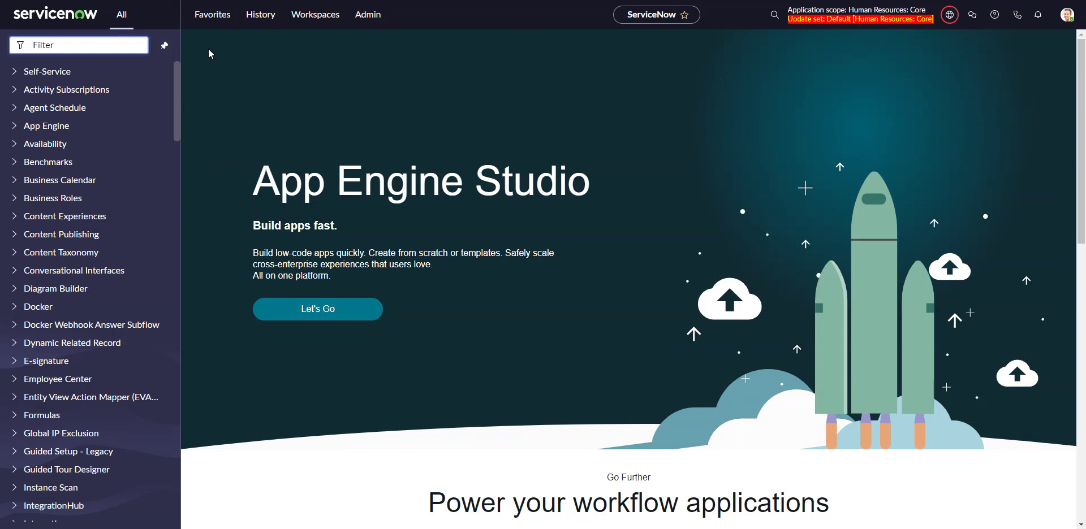
# Open HR Service Configuration via 'hr serv' and inspect the 401(k) Retirement Plan Inquiry record.
pyautogui.write('hr serv')
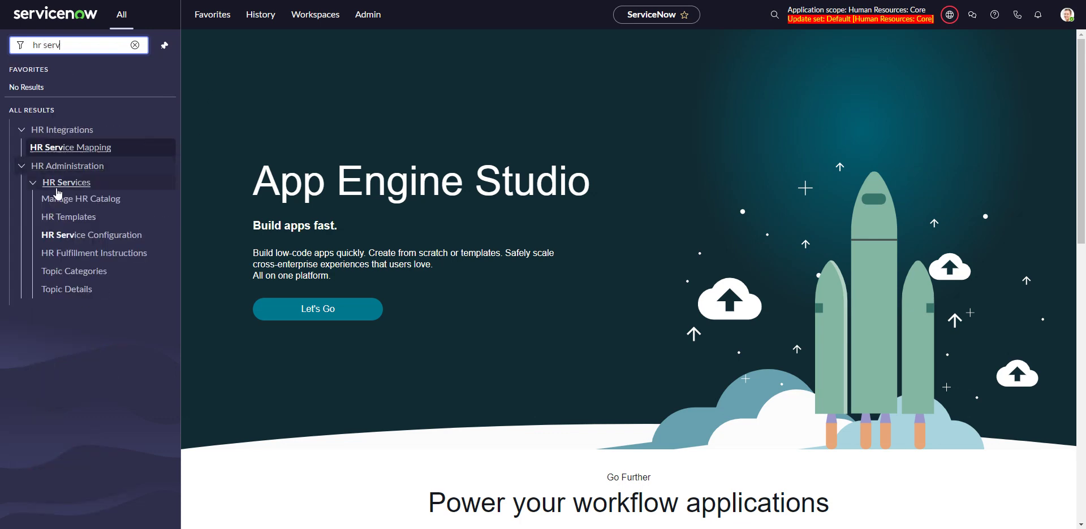
pyautogui.click(81, 235)
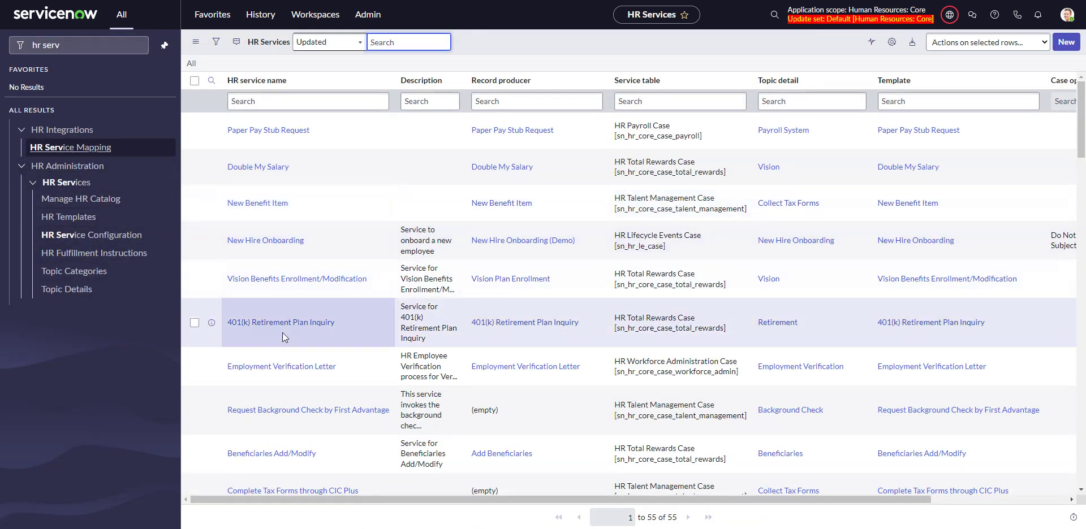
pyautogui.click(279, 324)
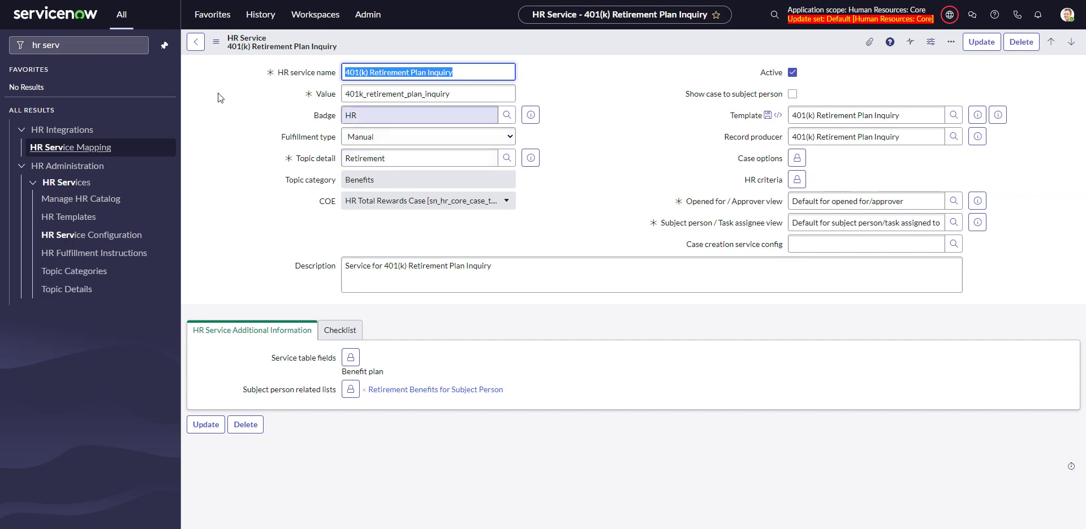
pyautogui.click(87, 234)
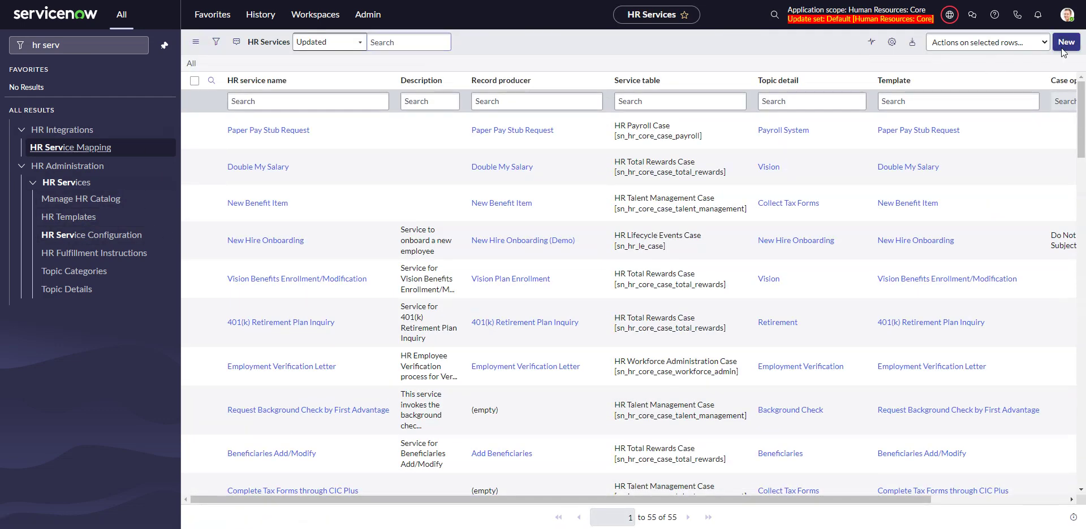
# Create a new HR service with topic detail Beneficiaries, auto-filling Benefits and HR Total Rewards Case.
pyautogui.click(1061, 49)
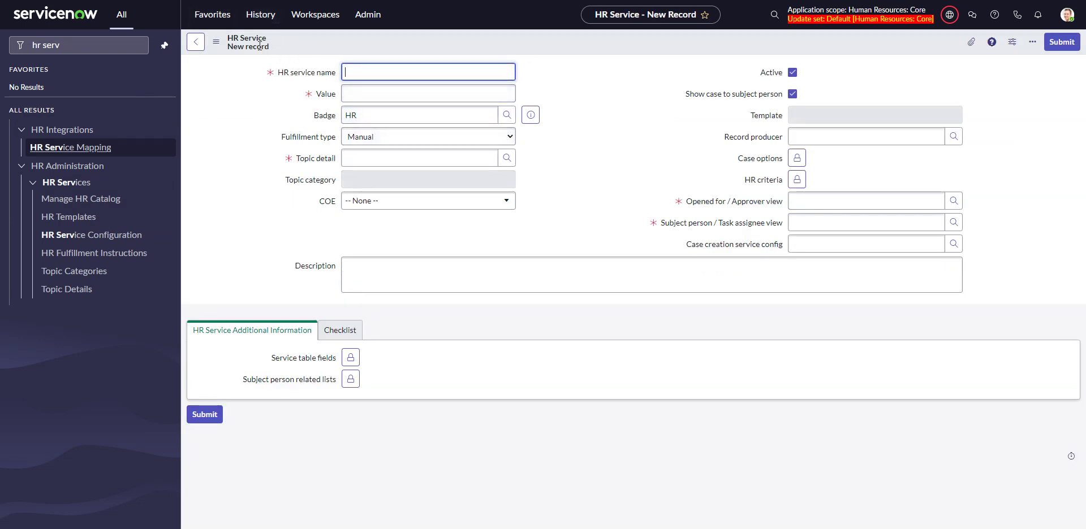
pyautogui.click(381, 157)
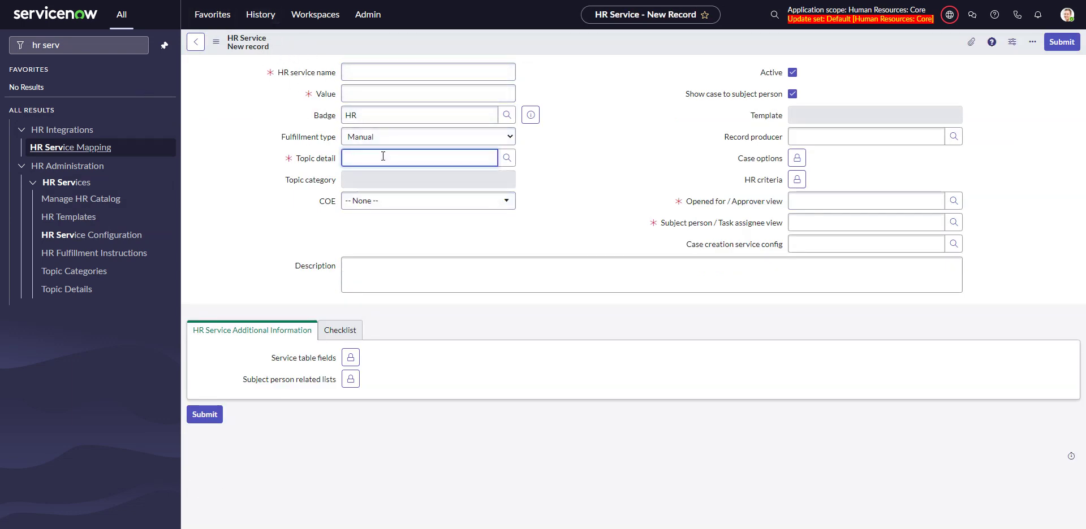
pyautogui.click(507, 158)
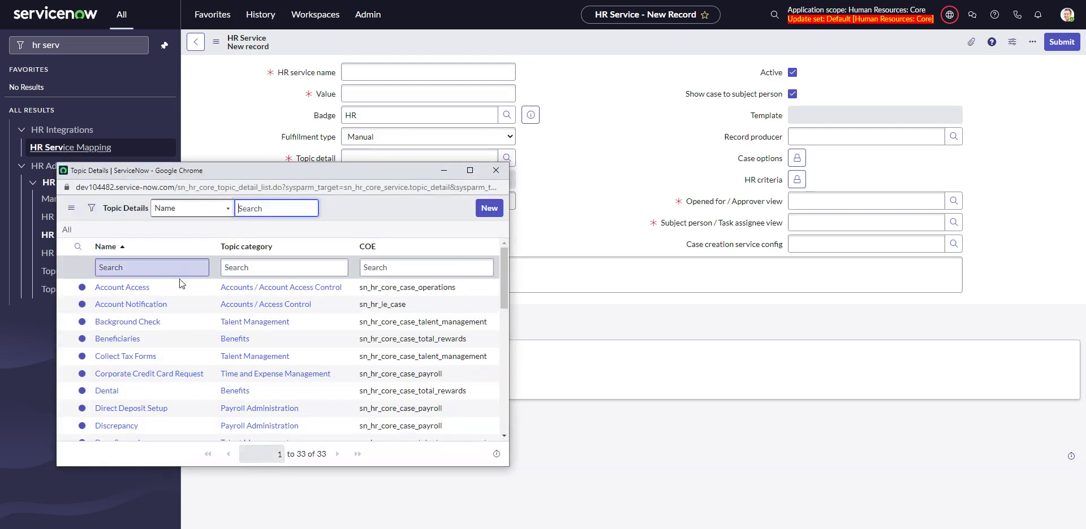
pyautogui.click(117, 339)
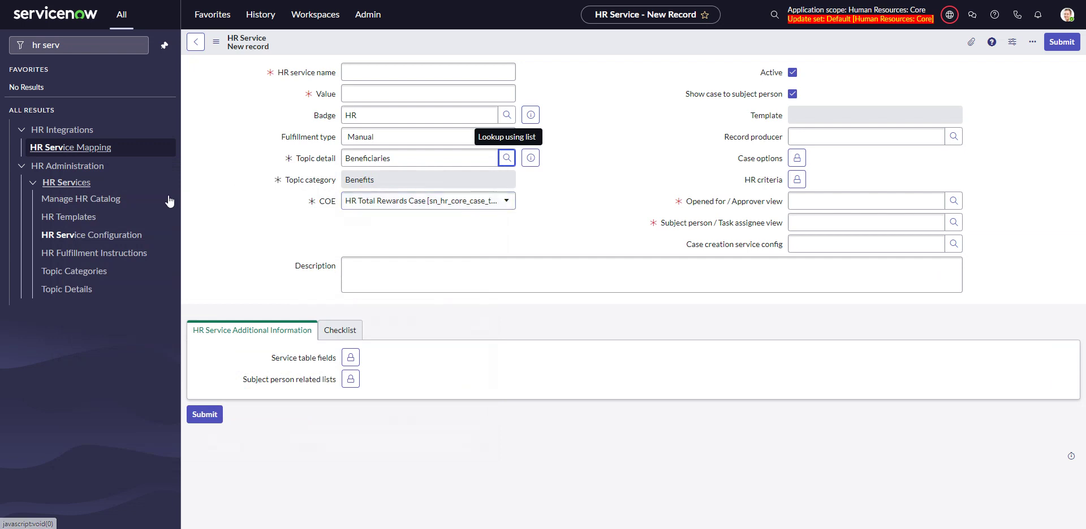
pyautogui.click(66, 276)
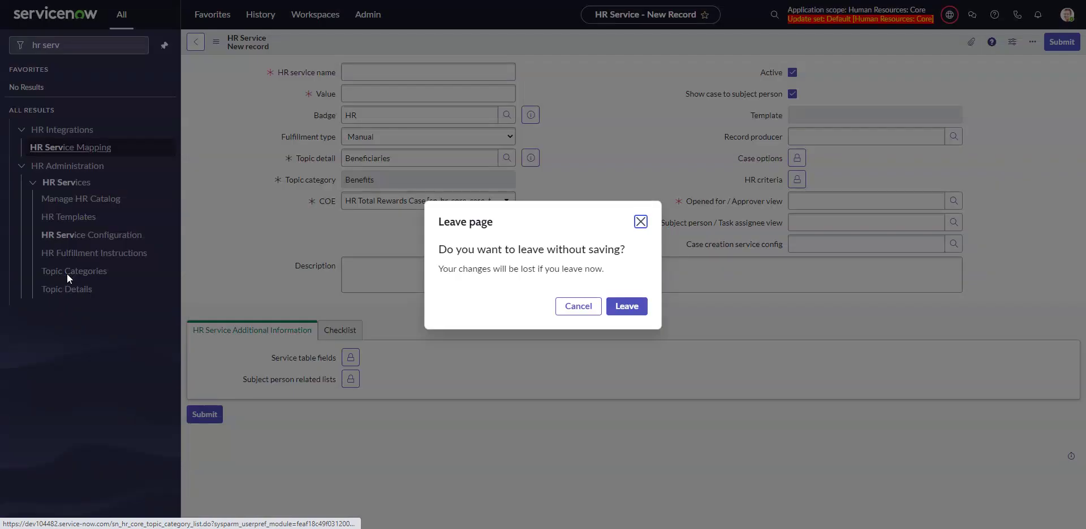
# Discard the unsaved HR service and review the Topic Categories list with their COEs.
pyautogui.click(626, 307)
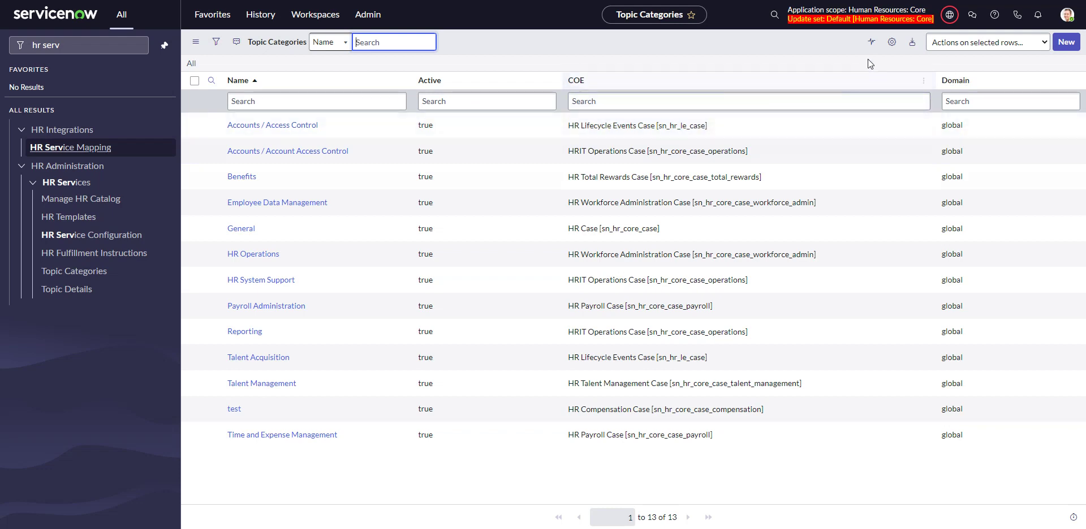
pyautogui.click(891, 41)
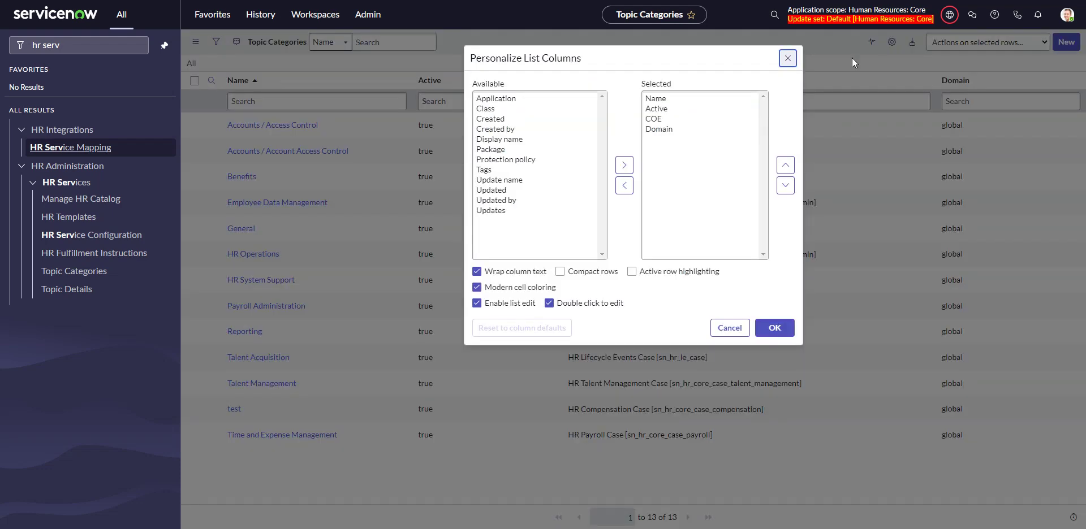
pyautogui.click(736, 330)
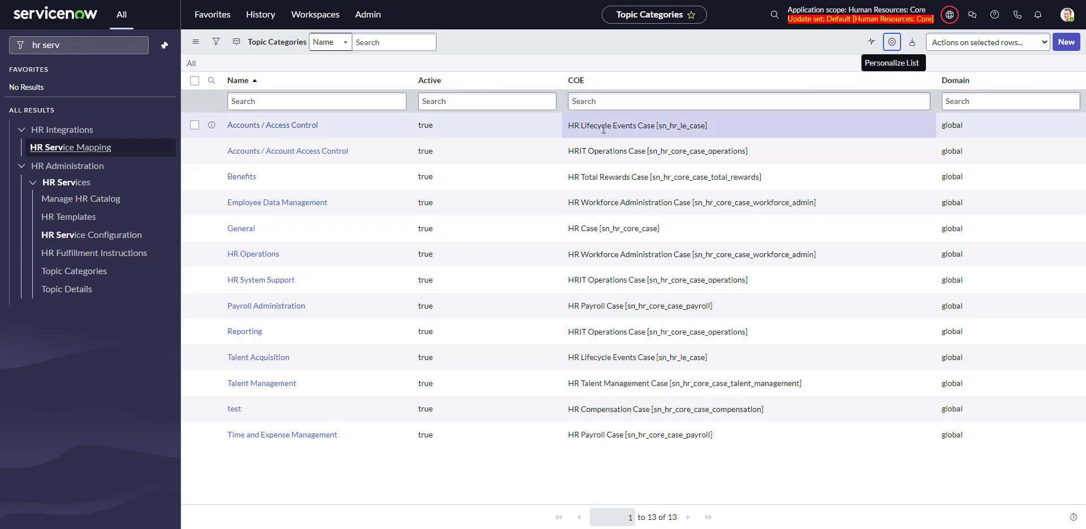
# Open the Topic Details list of 33 entries and clear the navigator search text.
pyautogui.click(69, 290)
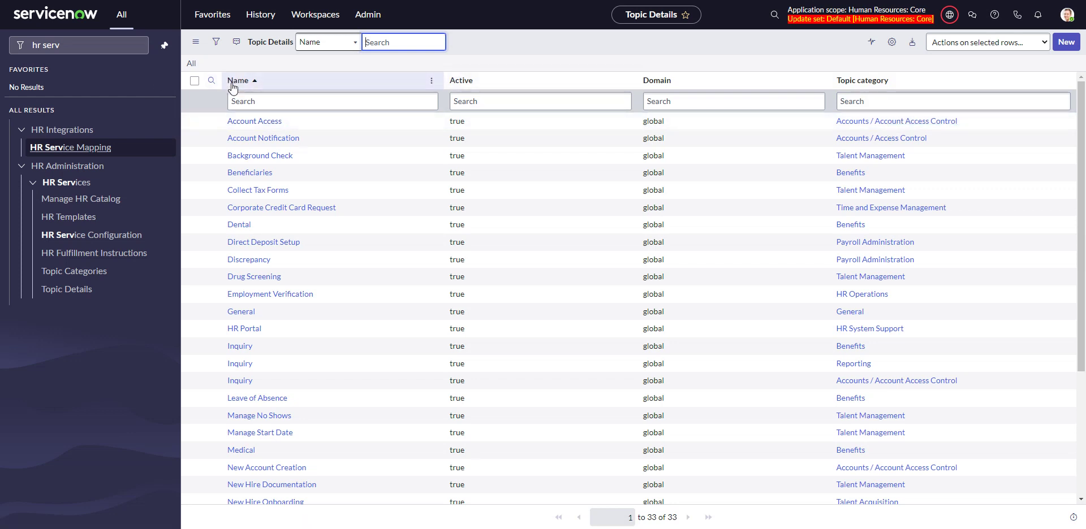
pyautogui.click(120, 47)
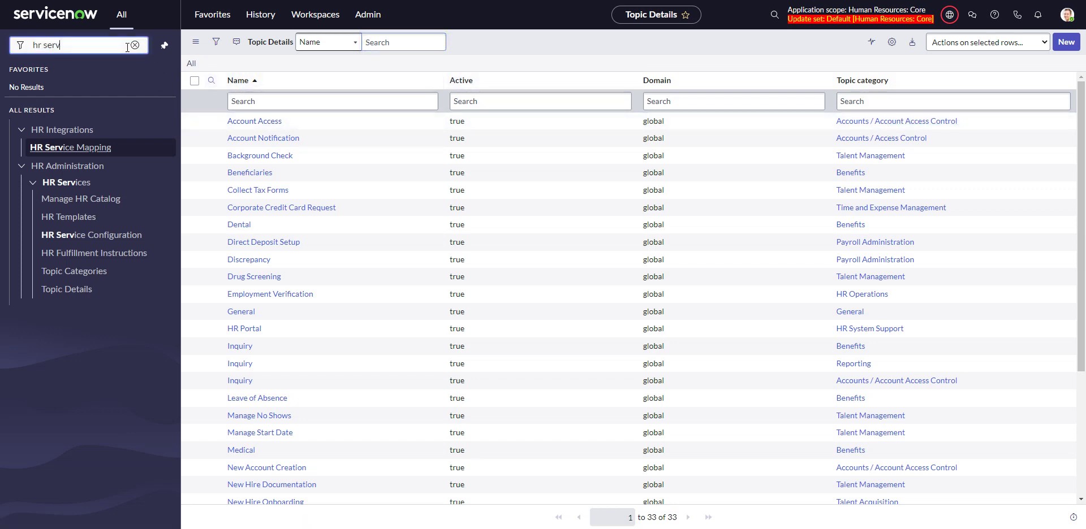
pyautogui.hotkey('ctrl', 'a')
pyautogui.press('BackSpace')
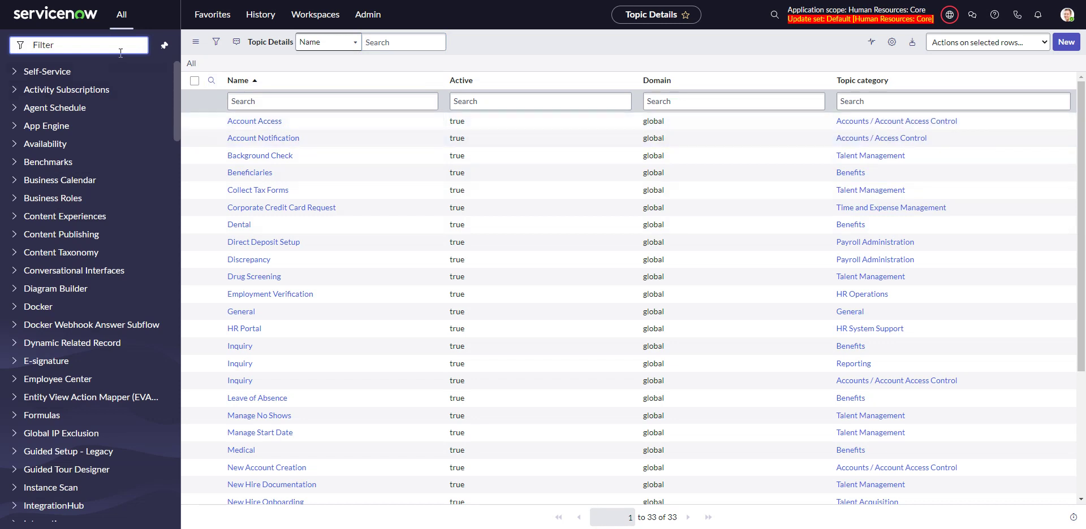
# Start a new HR case via 'new case' and select an employee as Opened for.
pyautogui.write('new case')
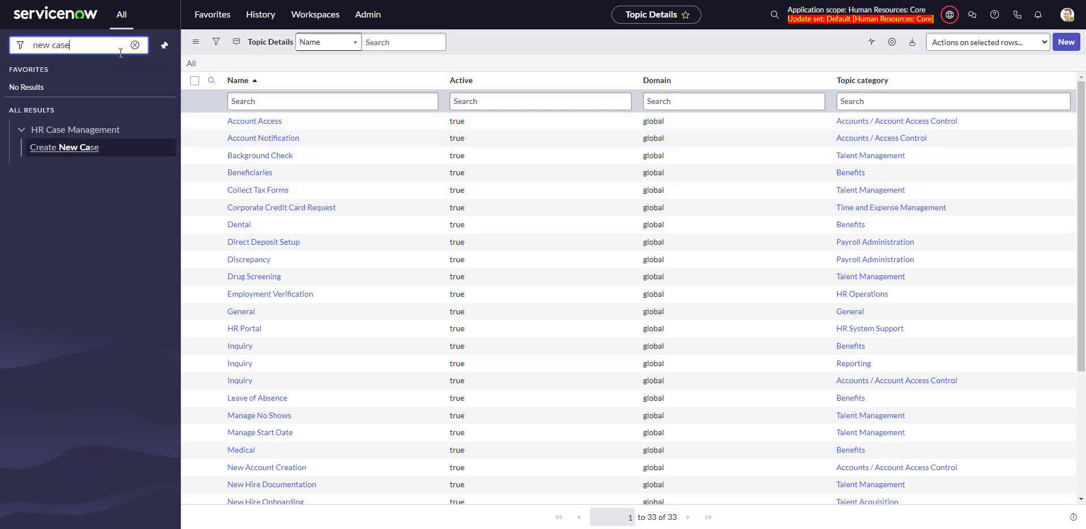
pyautogui.click(62, 148)
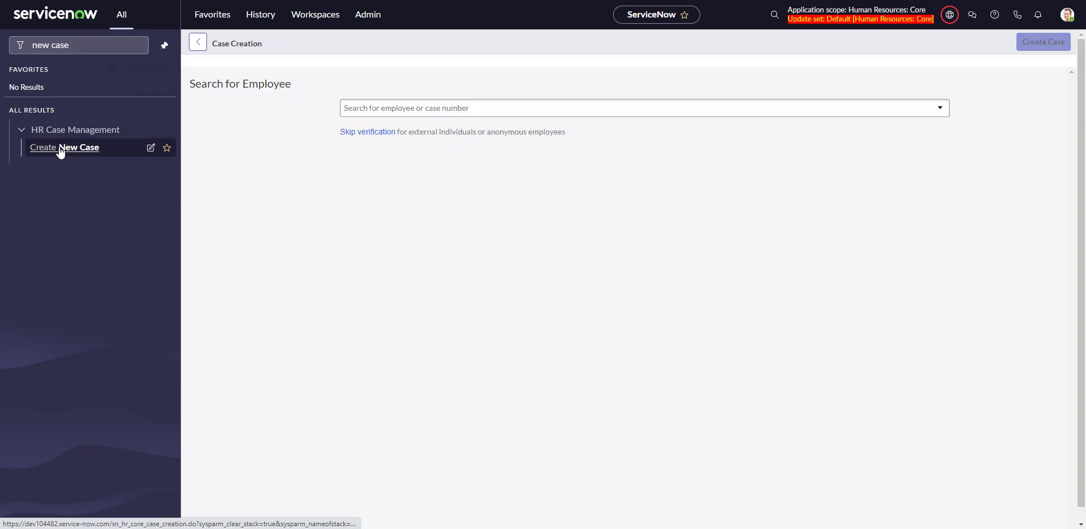
pyautogui.click(420, 111)
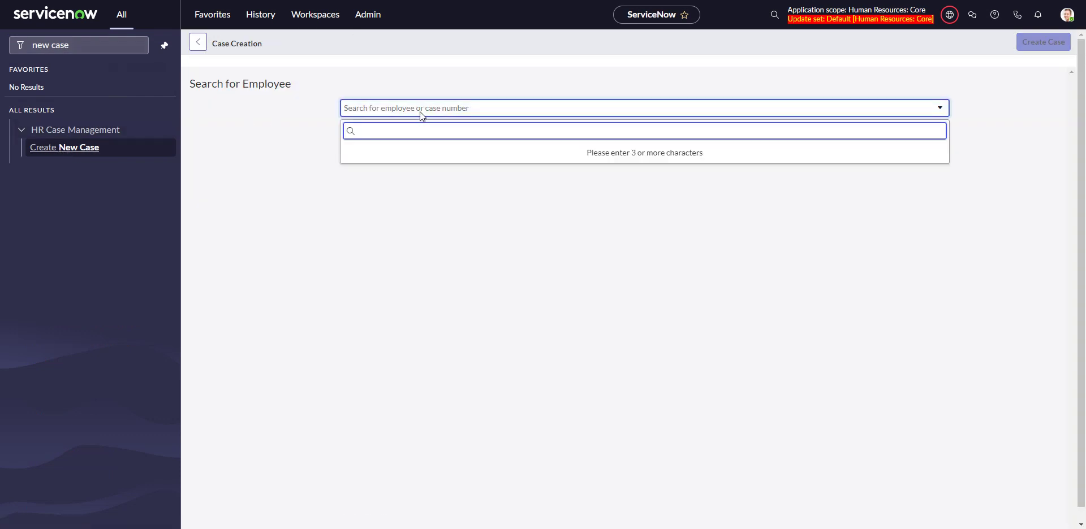
pyautogui.write('abe')
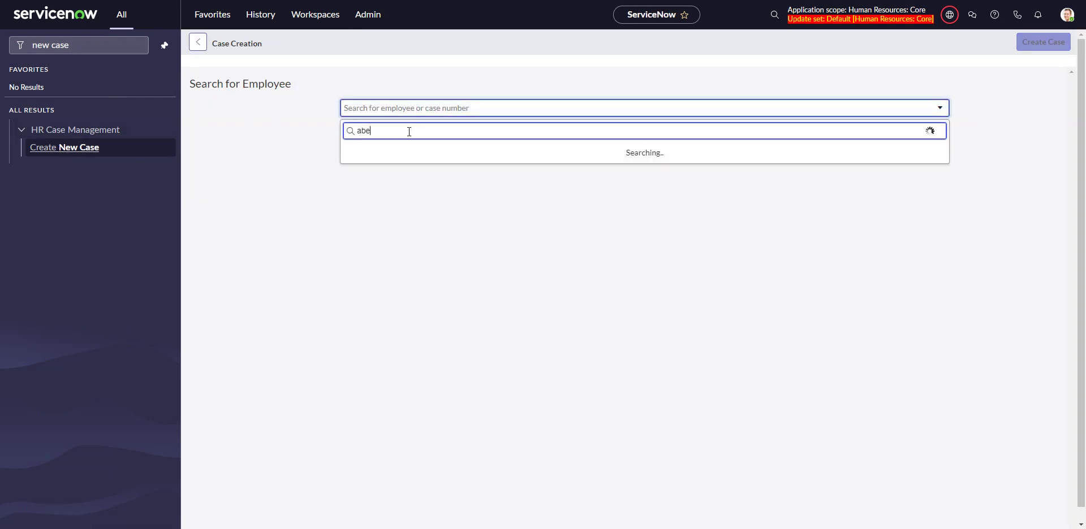
pyautogui.click(375, 150)
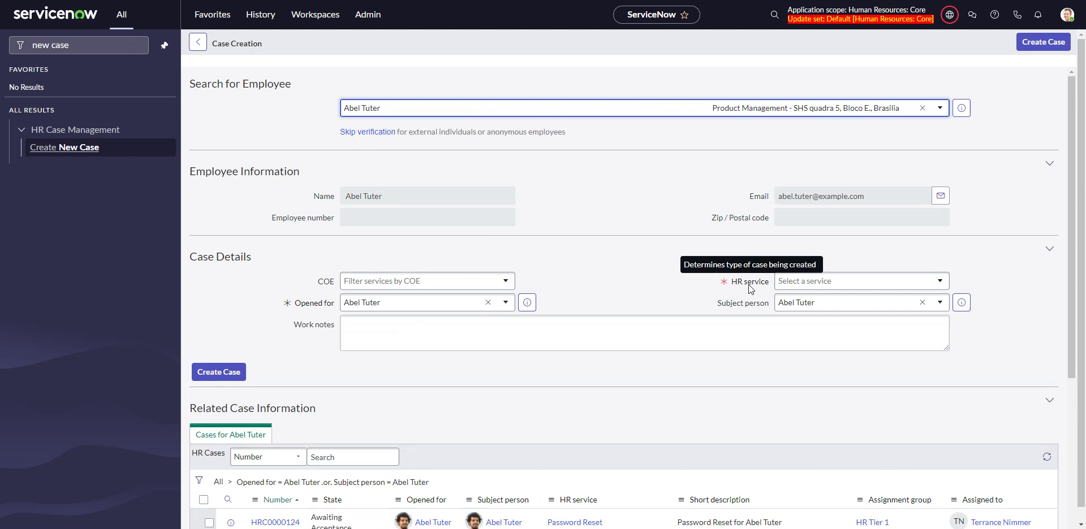
# Scroll through the HR service list, grouped under topic categories, and back to the top.
pyautogui.click(823, 282)
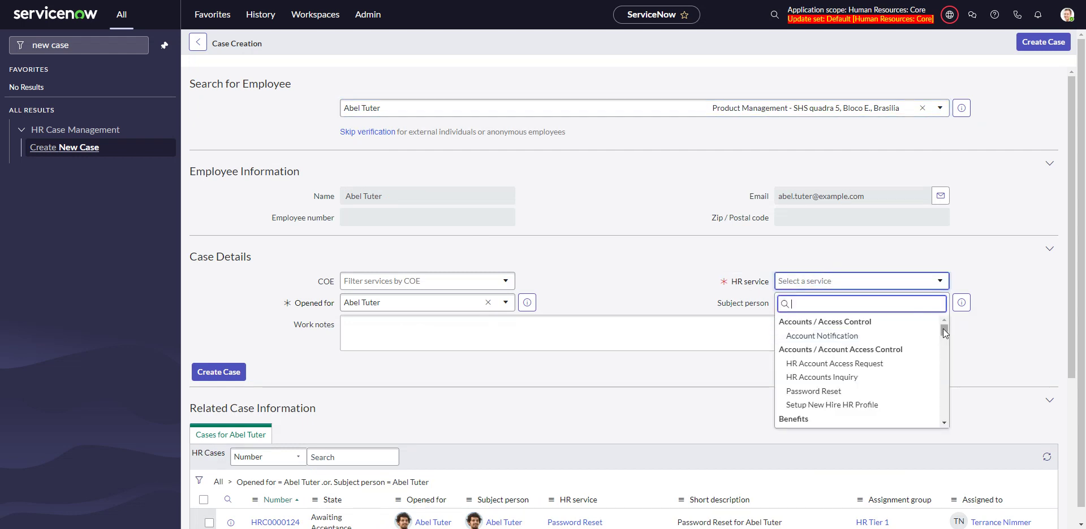
pyautogui.scroll(-10, 845, 326)
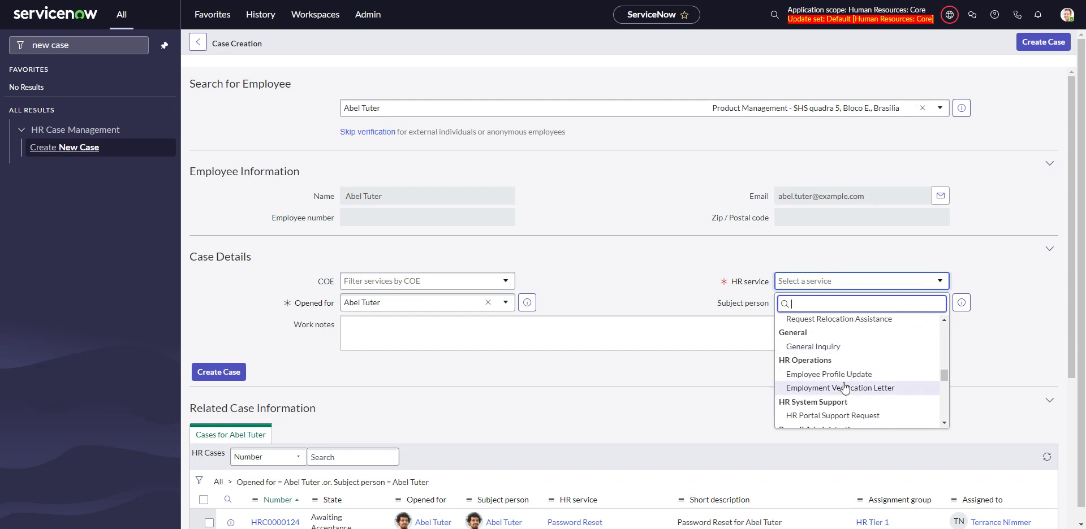
pyautogui.scroll(-5, 847, 389)
pyautogui.scroll(-5, 847, 390)
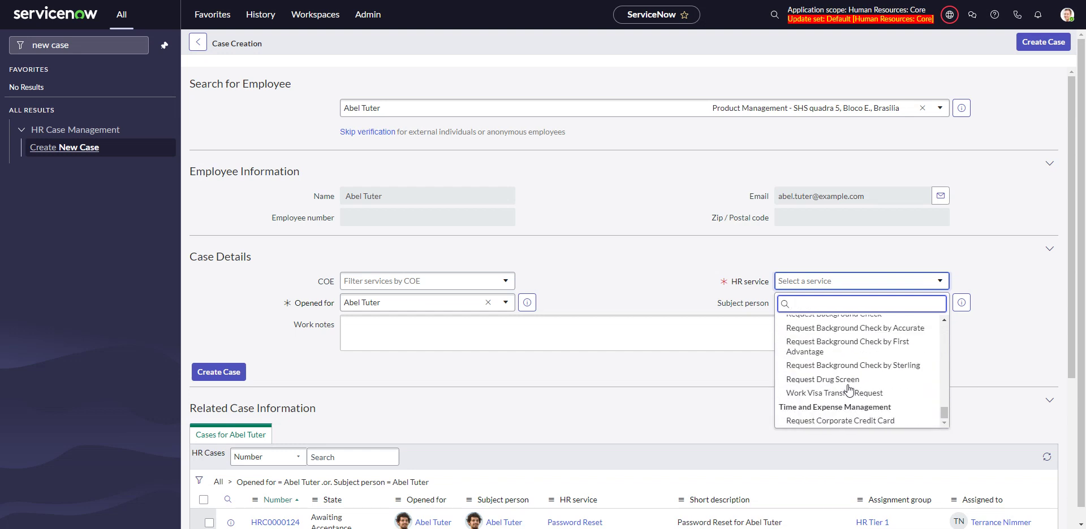
pyautogui.scroll(20, 848, 390)
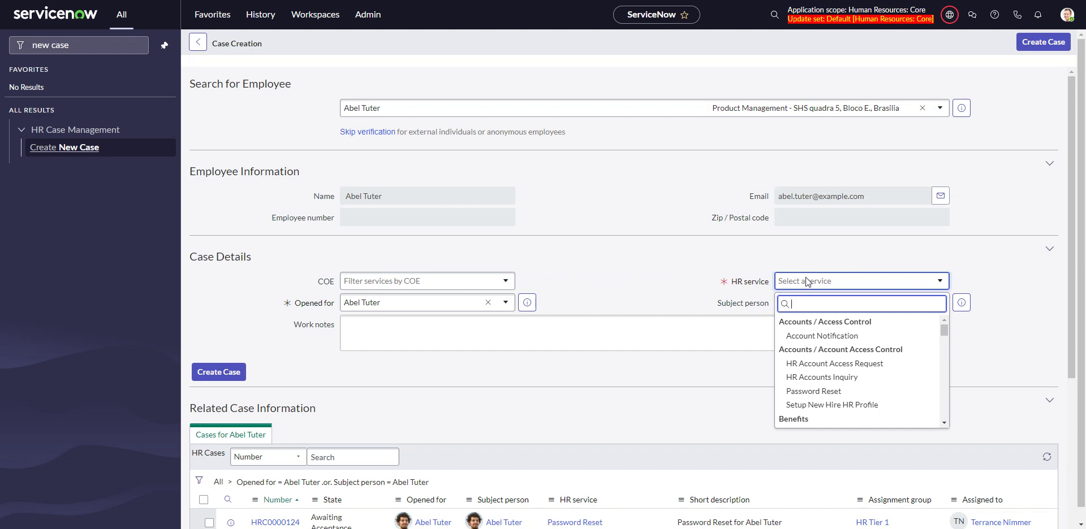
# Set HR service to Password Reset (COE HRIT Operations Case) and browse that COE's services.
pyautogui.write('pass')
pyautogui.click(818, 335)
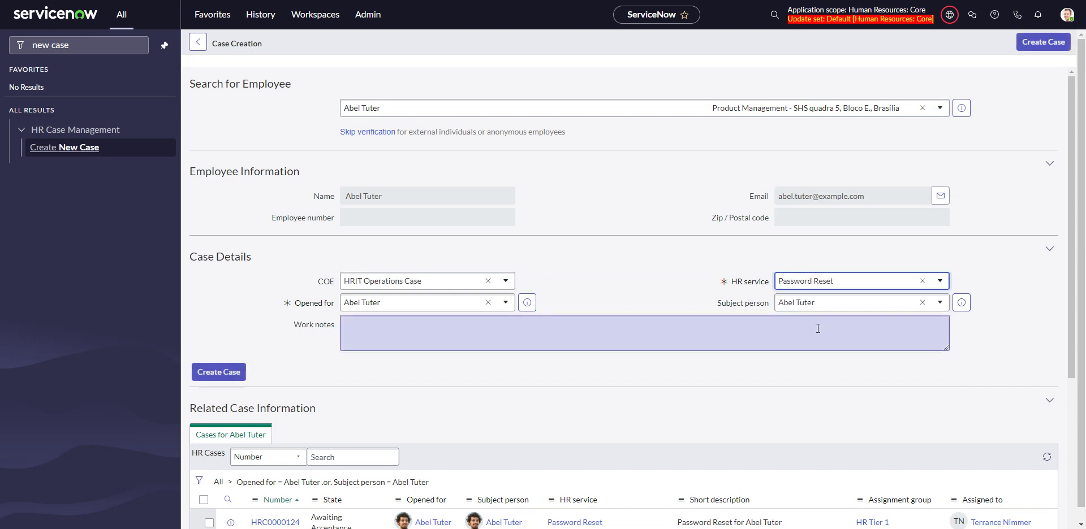
pyautogui.click(795, 303)
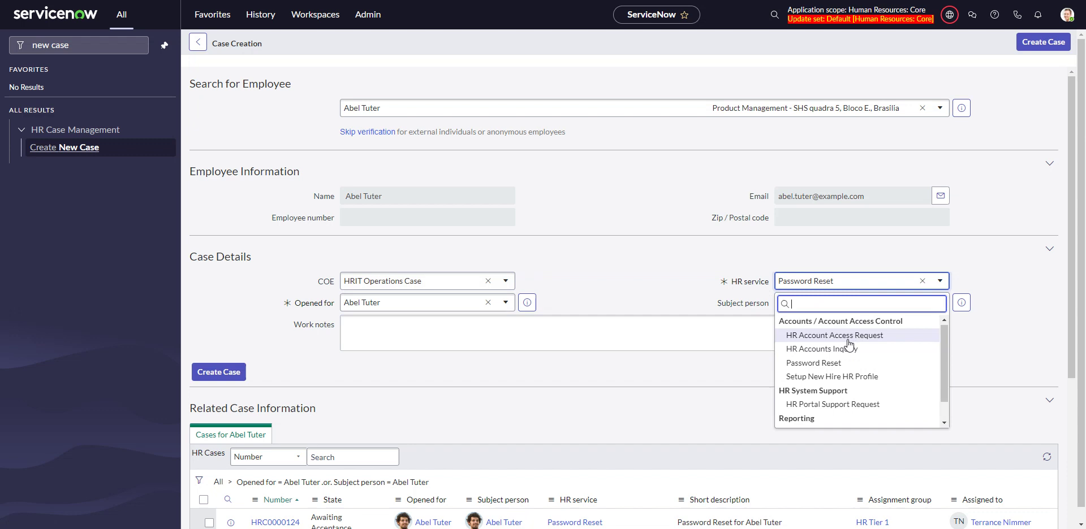
pyautogui.scroll(-4, 849, 351)
pyautogui.scroll(3, 843, 364)
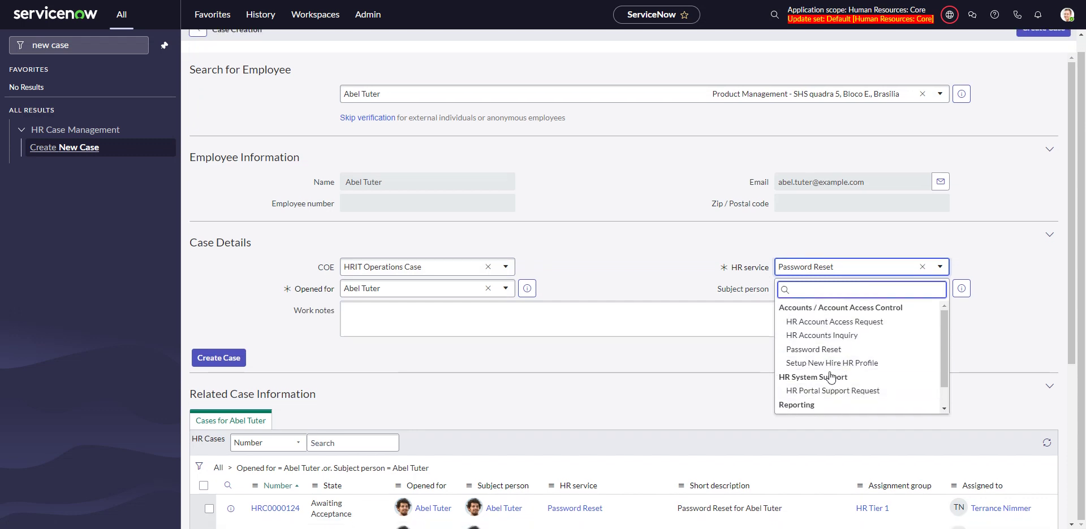
pyautogui.scroll(-1, 834, 373)
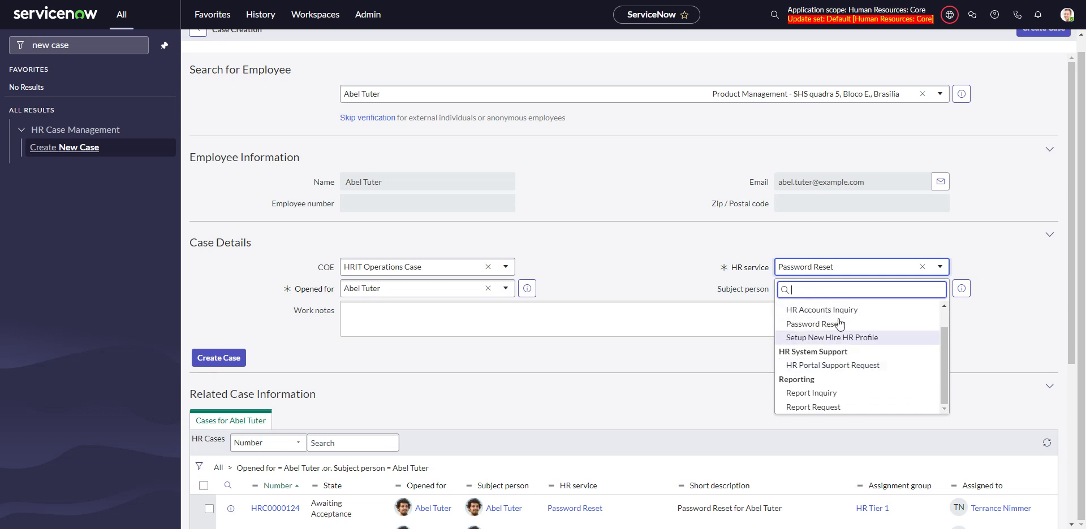
pyautogui.scroll(3, 815, 339)
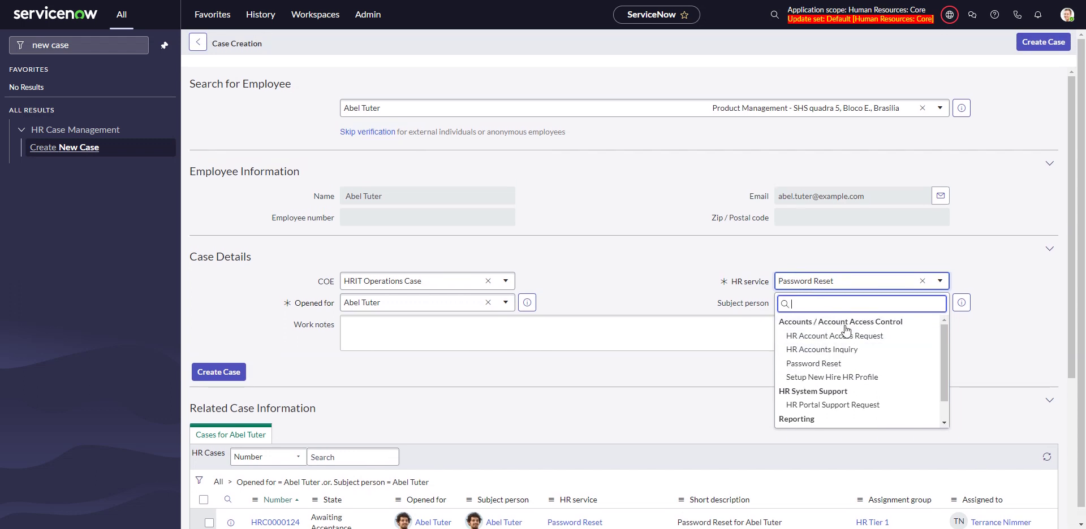
pyautogui.click(659, 281)
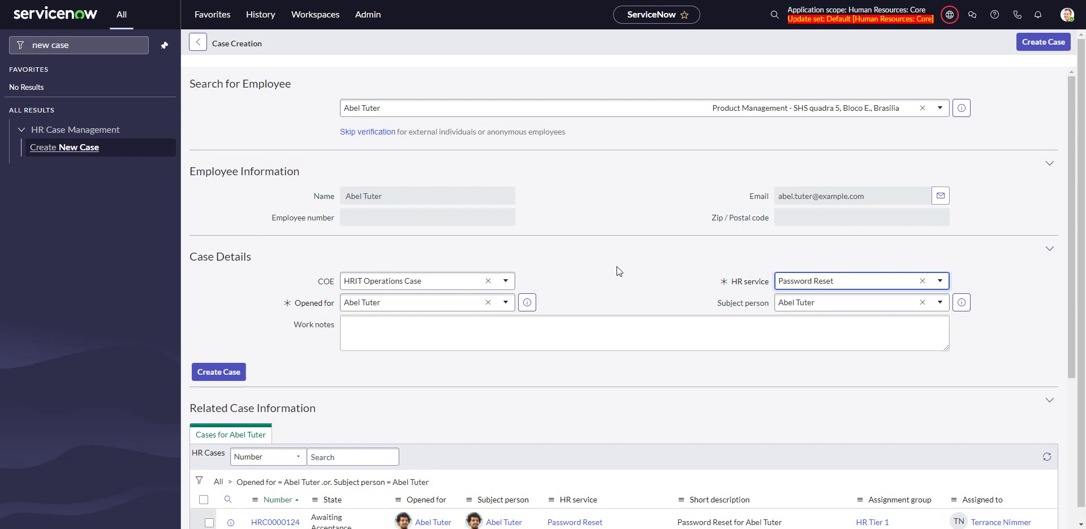
pyautogui.hotkey('alt', 'Tab')
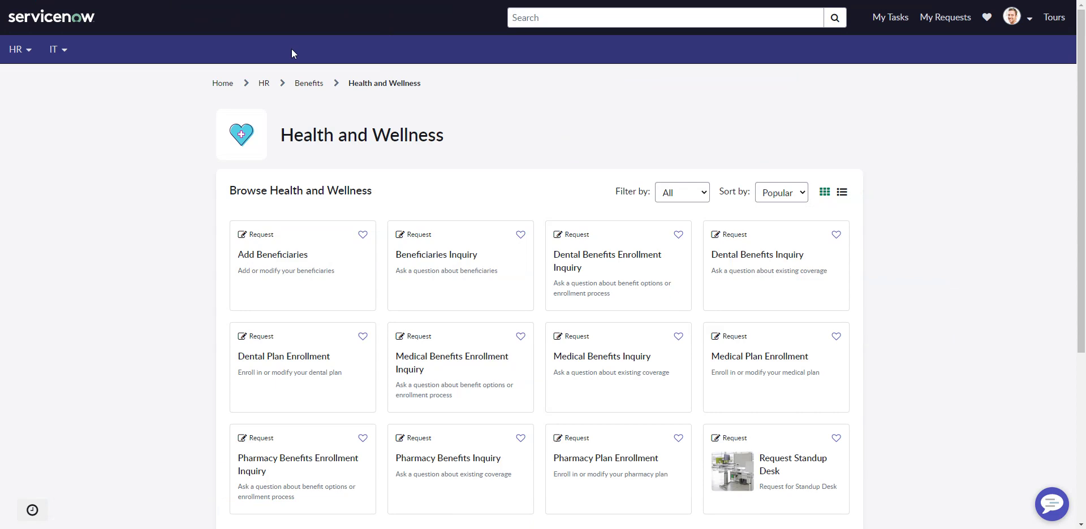
# From the Employee Center home, view the IT topic menu, then the HR topic menu.
pyautogui.click(73, 18)
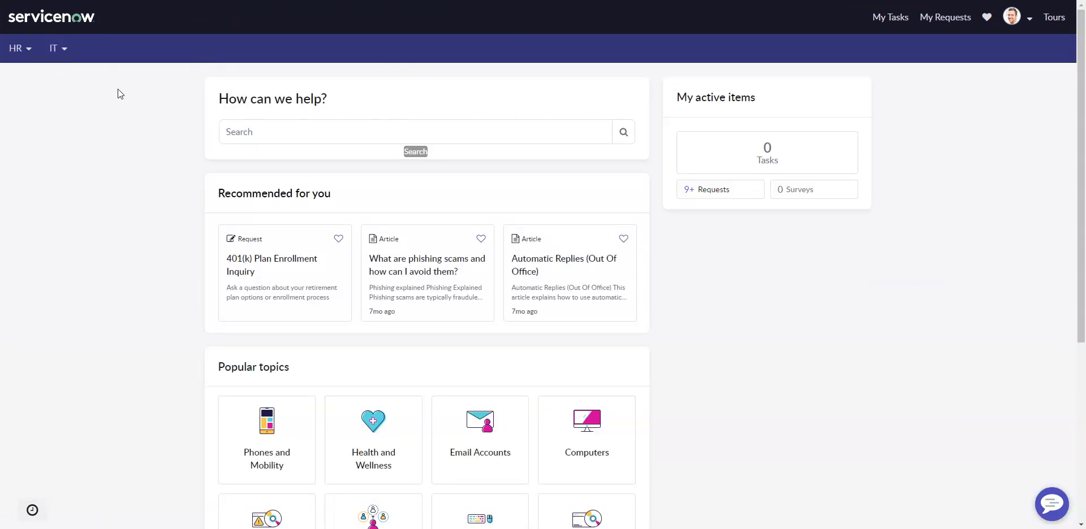
pyautogui.click(63, 54)
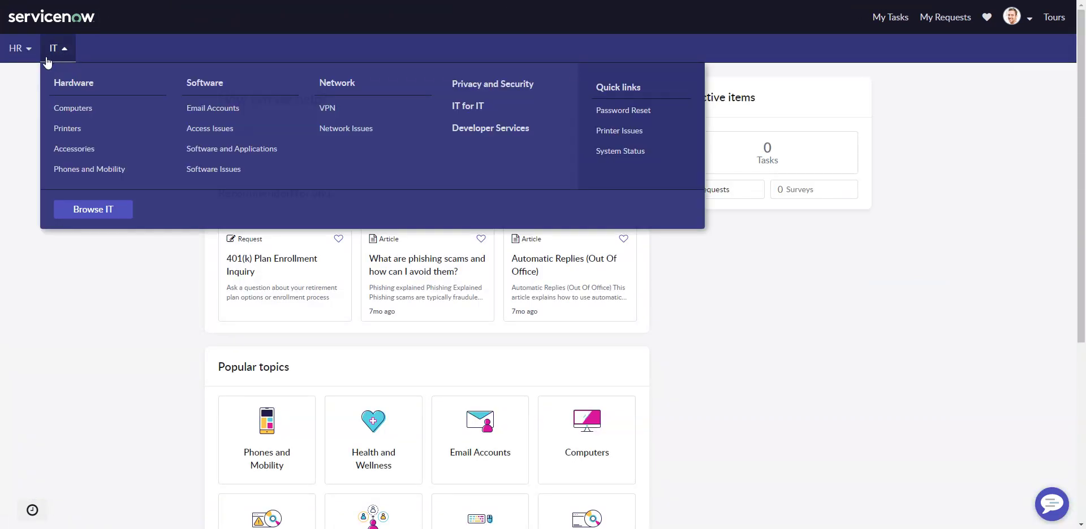
pyautogui.click(19, 54)
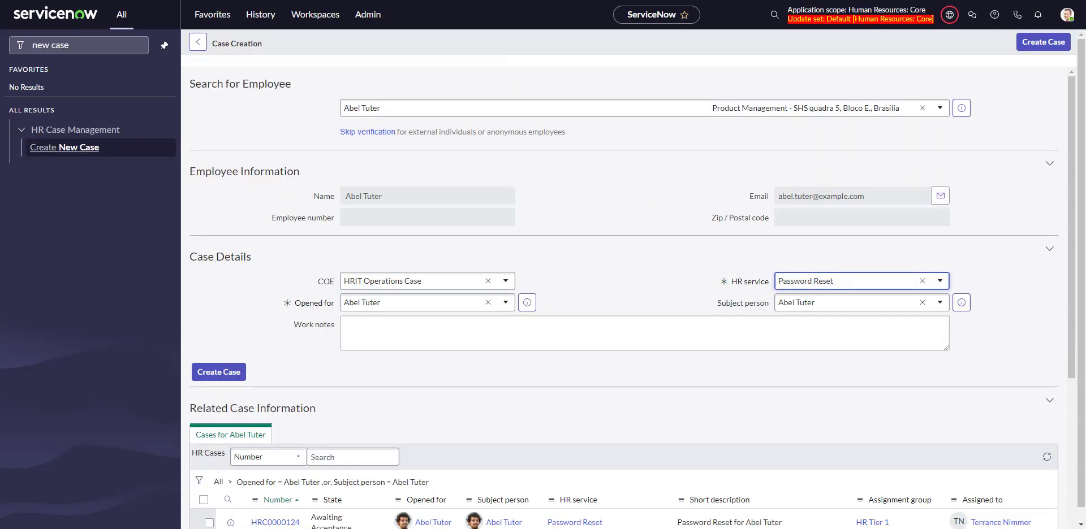
# Reopen the grouped HR services, then leave the unsaved case for Topic Categories via History.
pyautogui.click(805, 285)
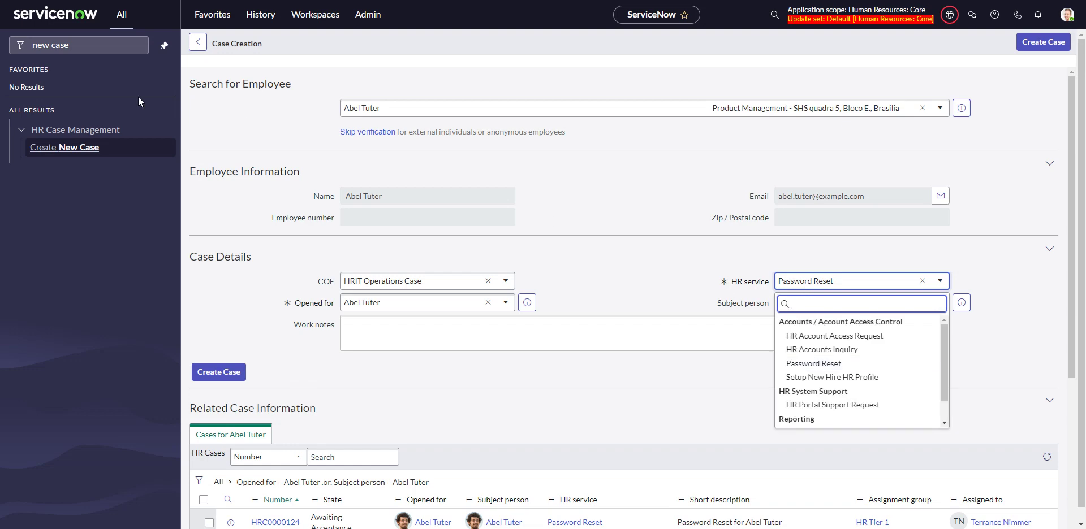
pyautogui.click(137, 45)
pyautogui.click(248, 16)
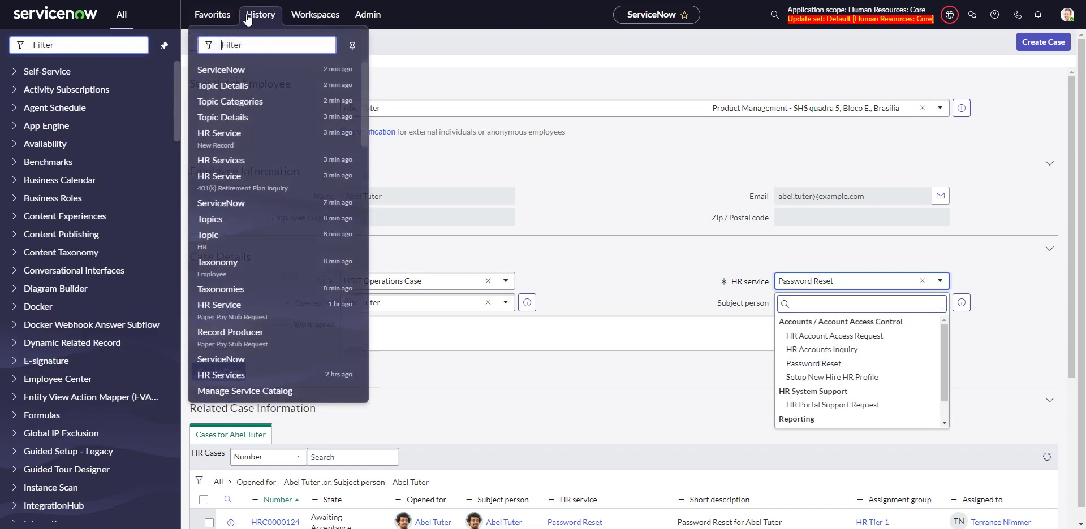
pyautogui.click(231, 100)
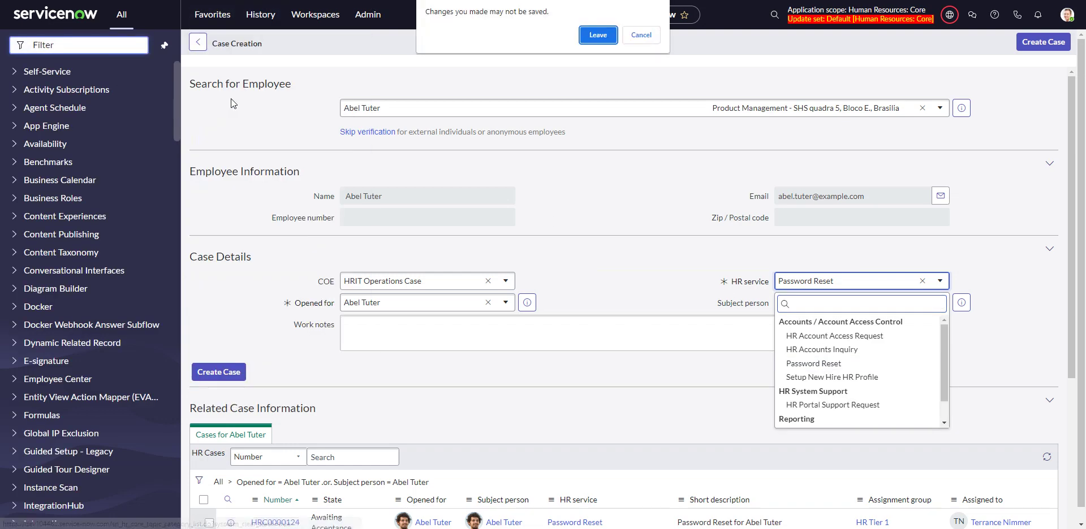
pyautogui.click(589, 42)
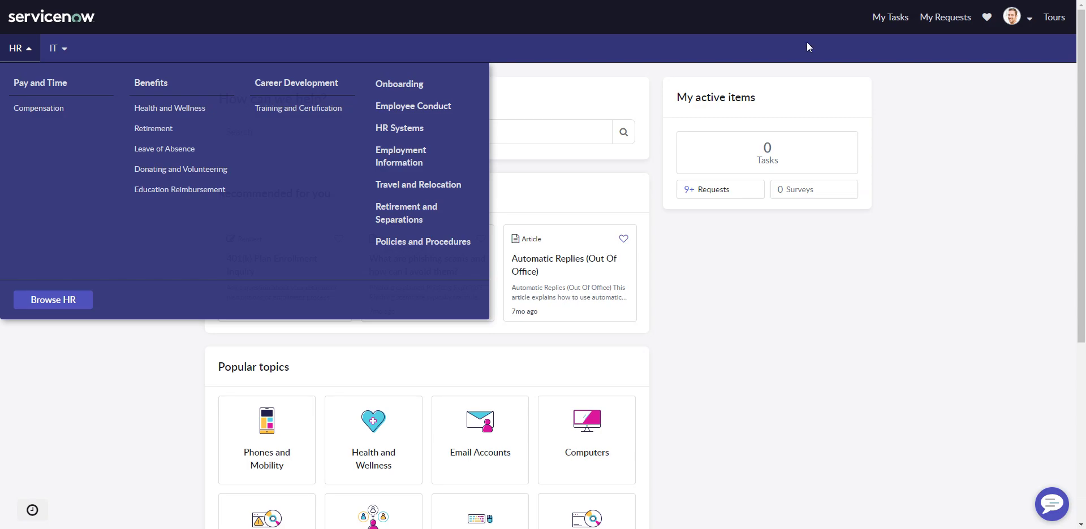
# Close the HR menu and open Content Taxonomy > Topics by filtering for 'taxonomy'.
pyautogui.click(746, 47)
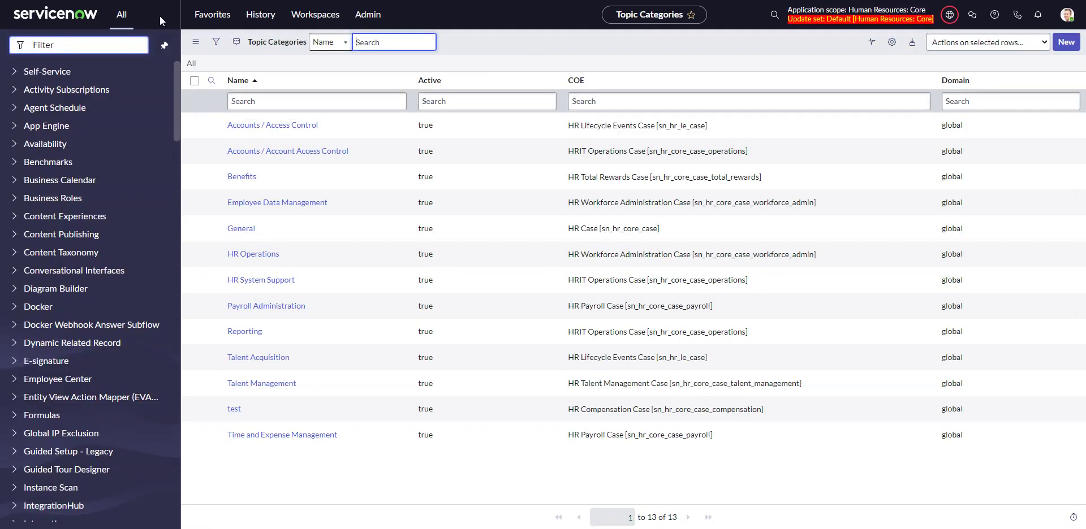
pyautogui.write('taxonomy')
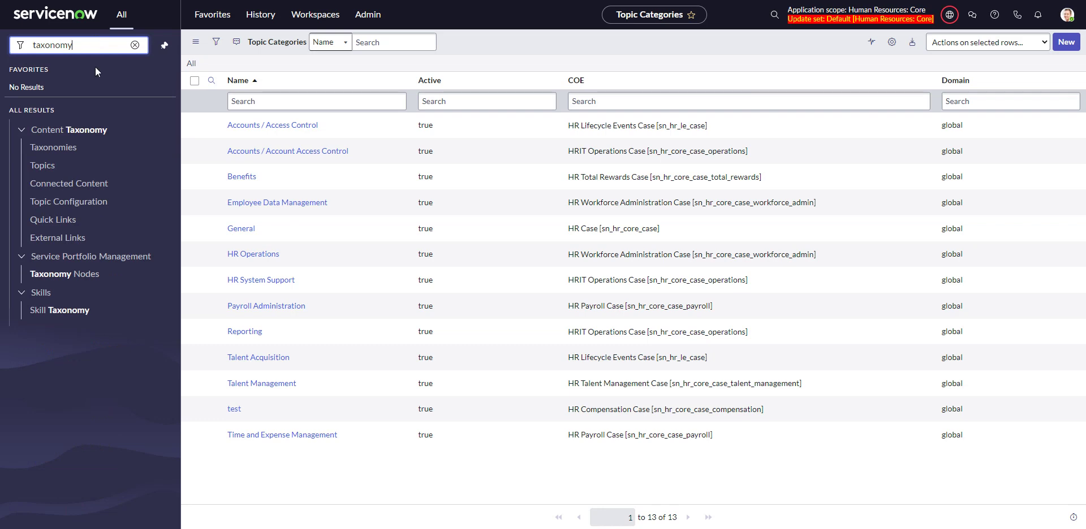
pyautogui.click(48, 168)
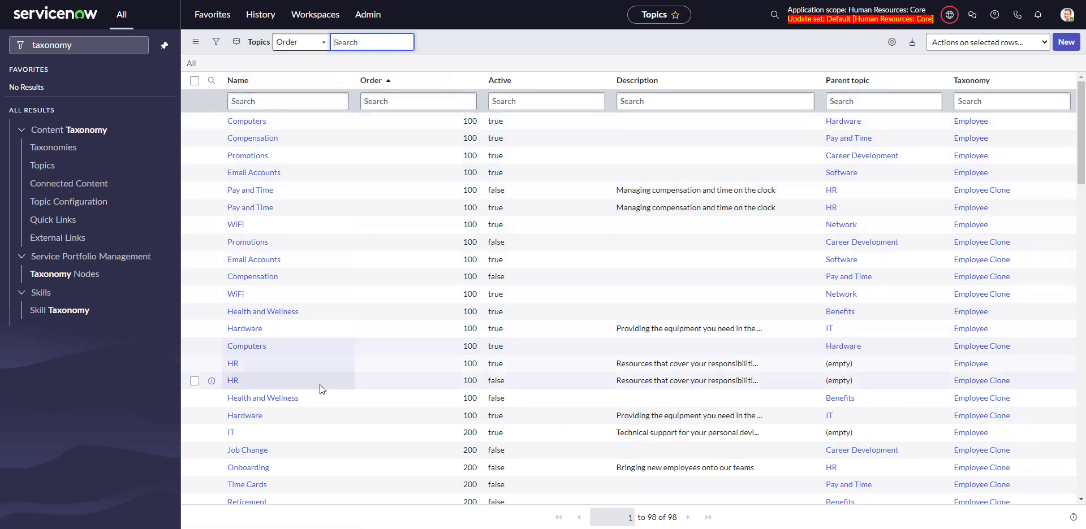
# From the taxonomies list, open the Employee taxonomy and its HR topic.
pyautogui.click(56, 148)
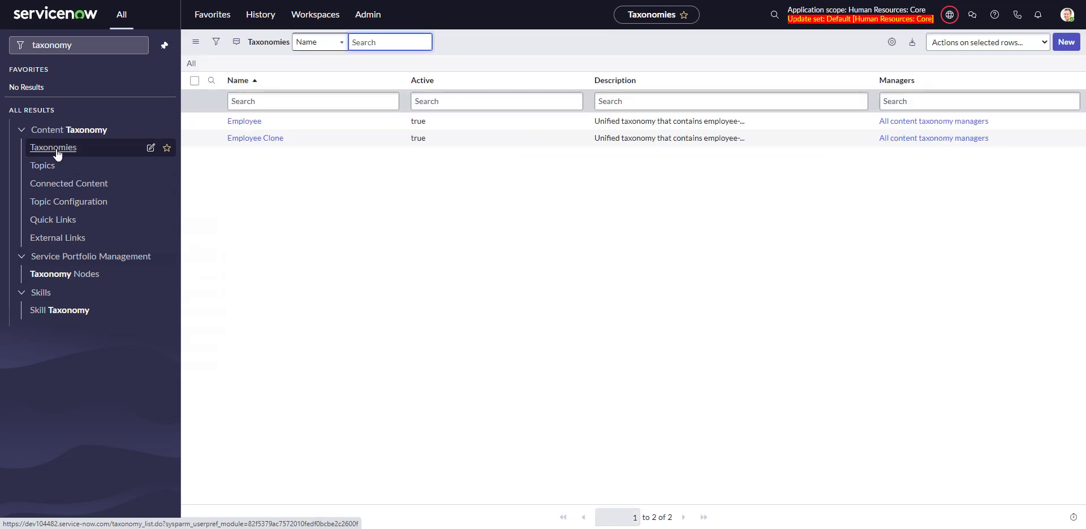
pyautogui.click(244, 122)
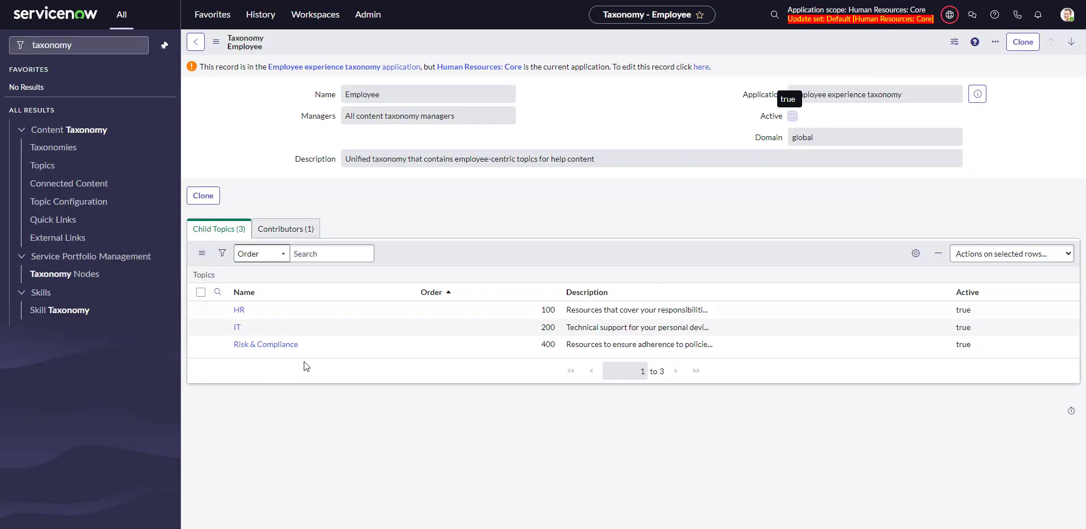
pyautogui.click(239, 311)
pyautogui.scroll(-1, 324, 411)
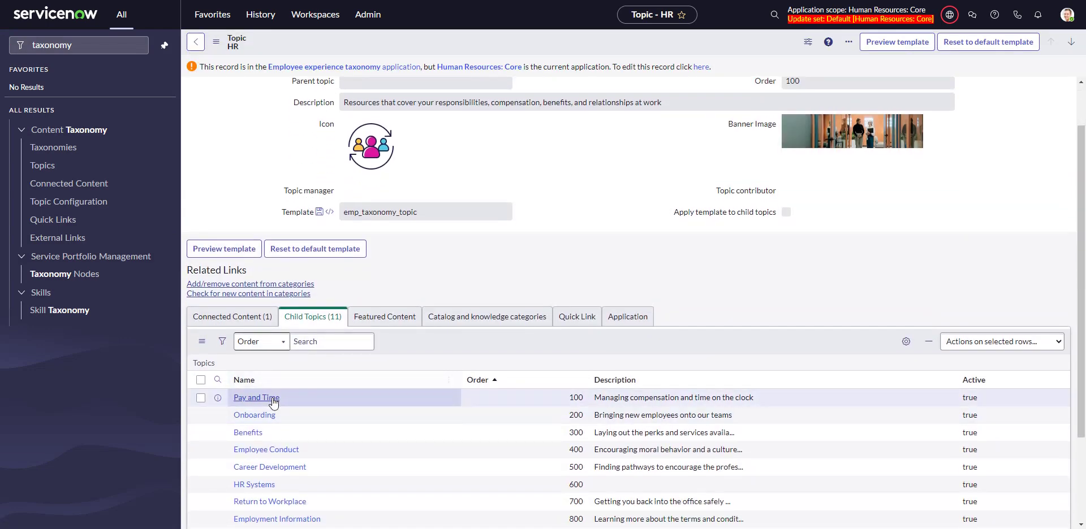
# Open the Pay and Time topic and view its connected content and four child topics.
pyautogui.click(272, 399)
pyautogui.scroll(-1, 396, 339)
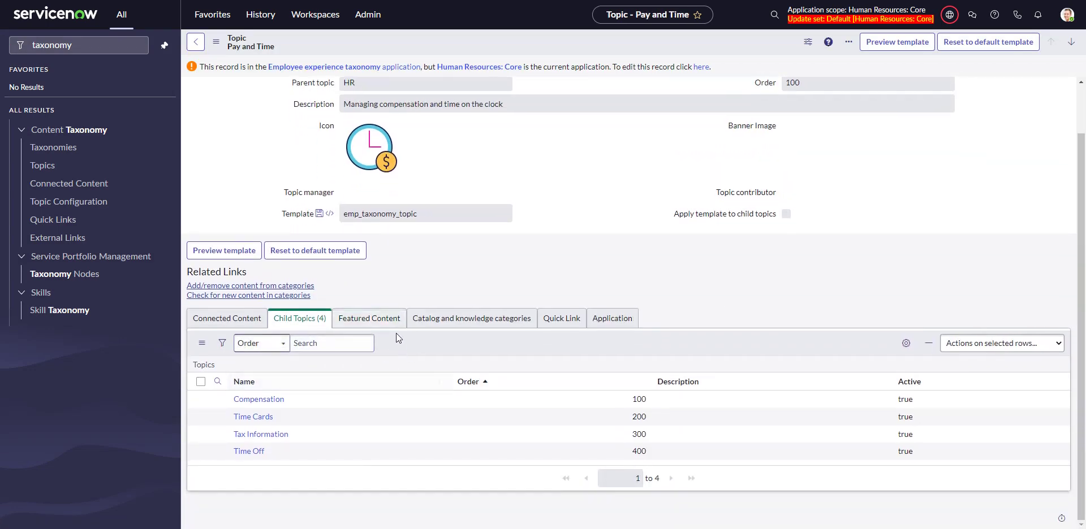
pyautogui.click(226, 318)
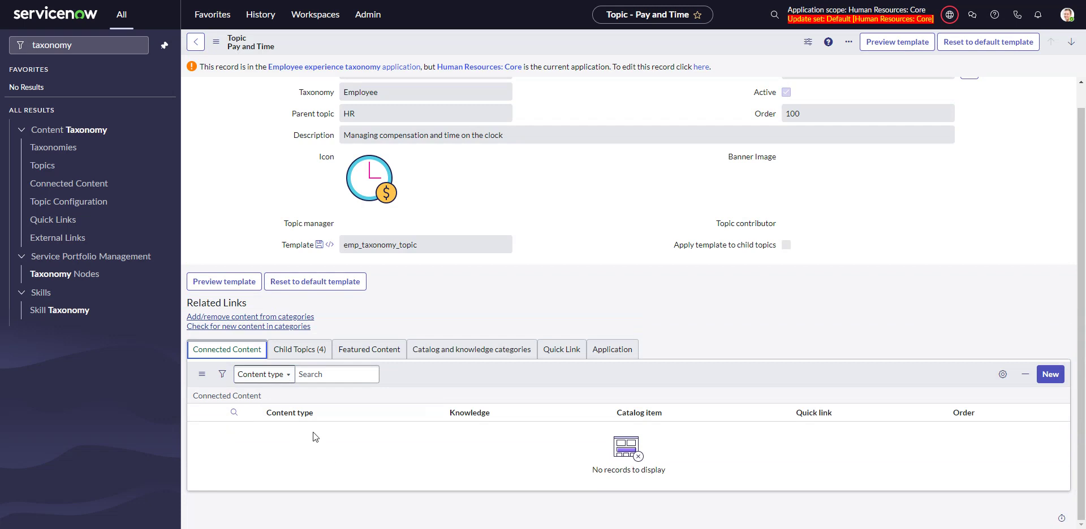
pyautogui.click(300, 350)
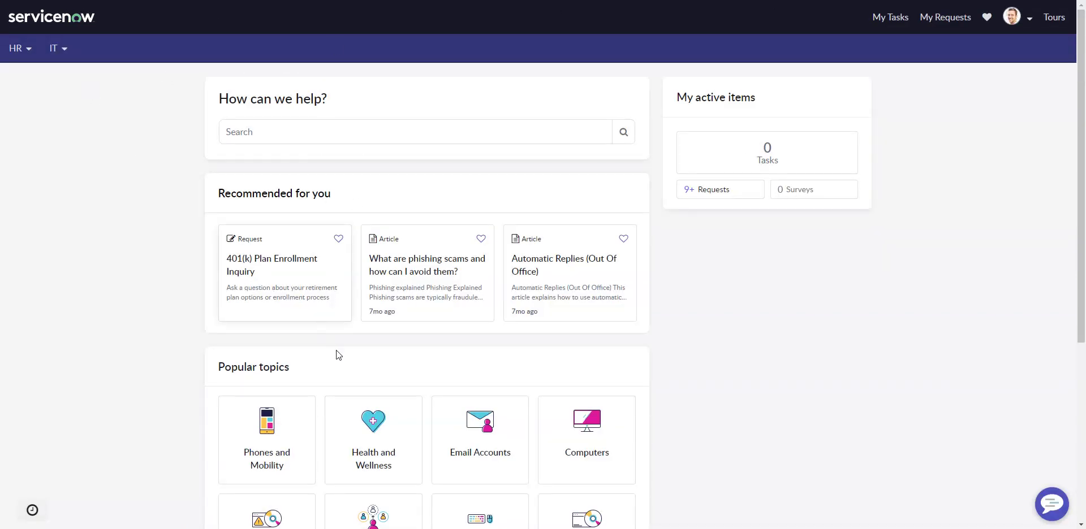
# Look over the portal's HR topics menu, close it, and switch to the PowerPoint outline.
pyautogui.click(20, 48)
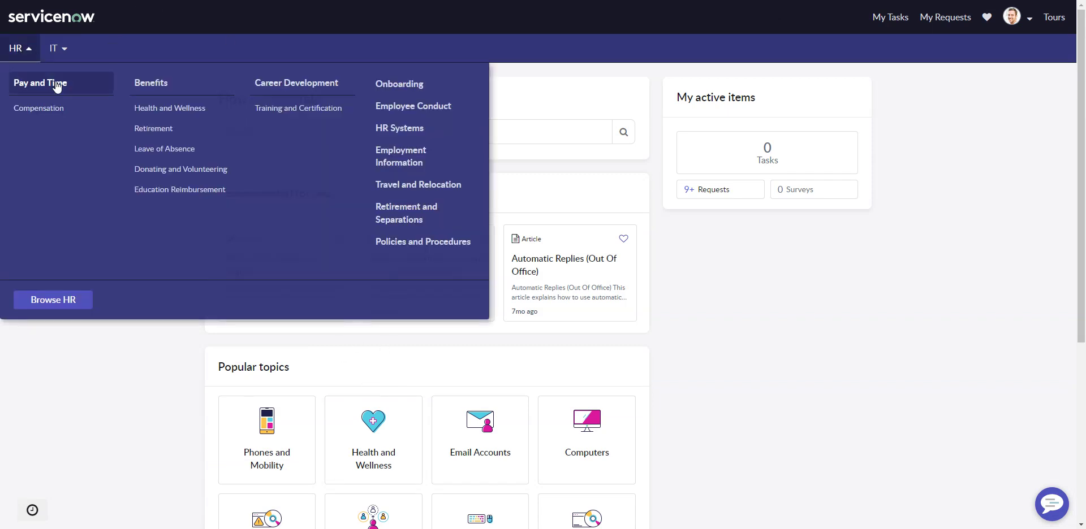
pyautogui.click(660, 228)
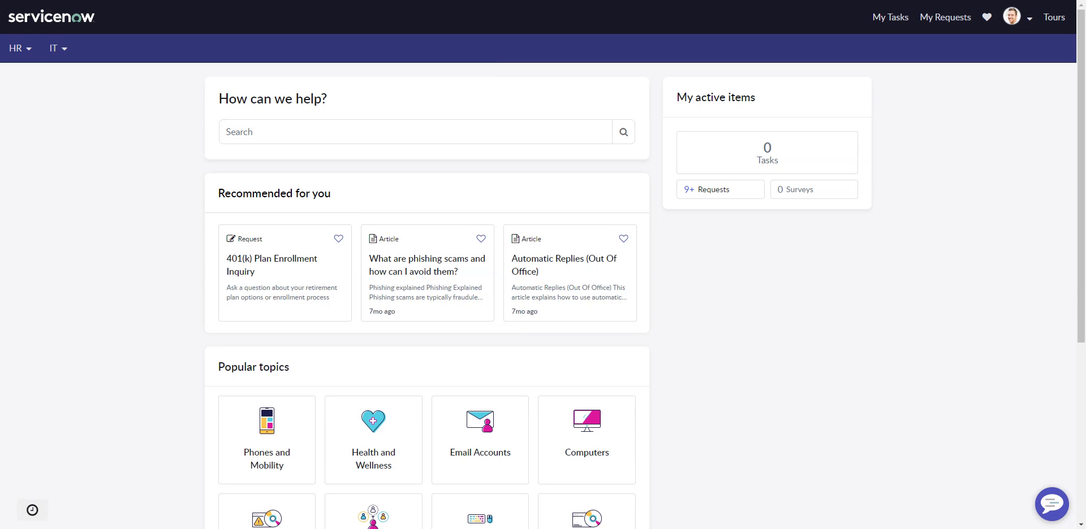
pyautogui.hotkey('alt', 'Tab')
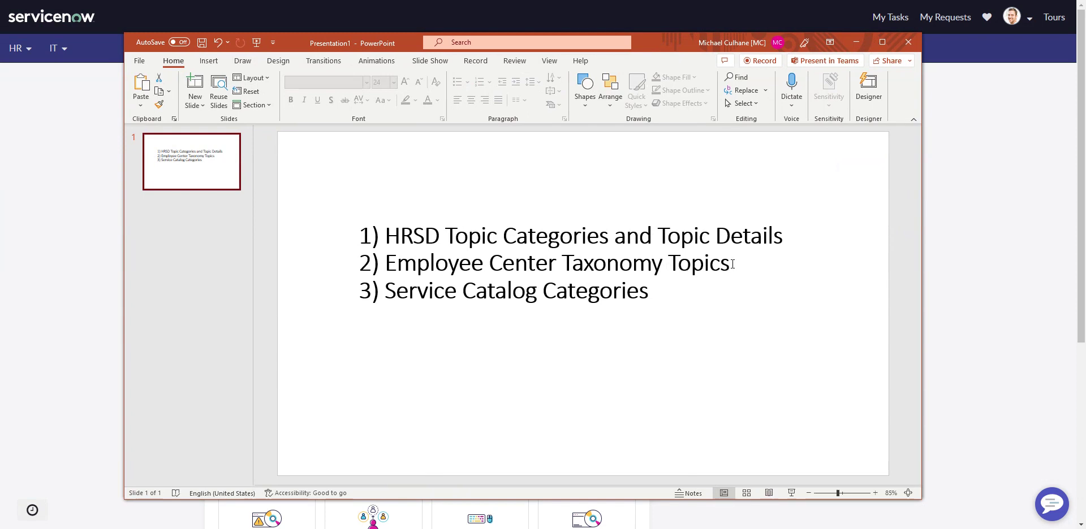
# Go over the three-item agenda slide, then minimize PowerPoint to show the Employee Center.
pyautogui.click(714, 232)
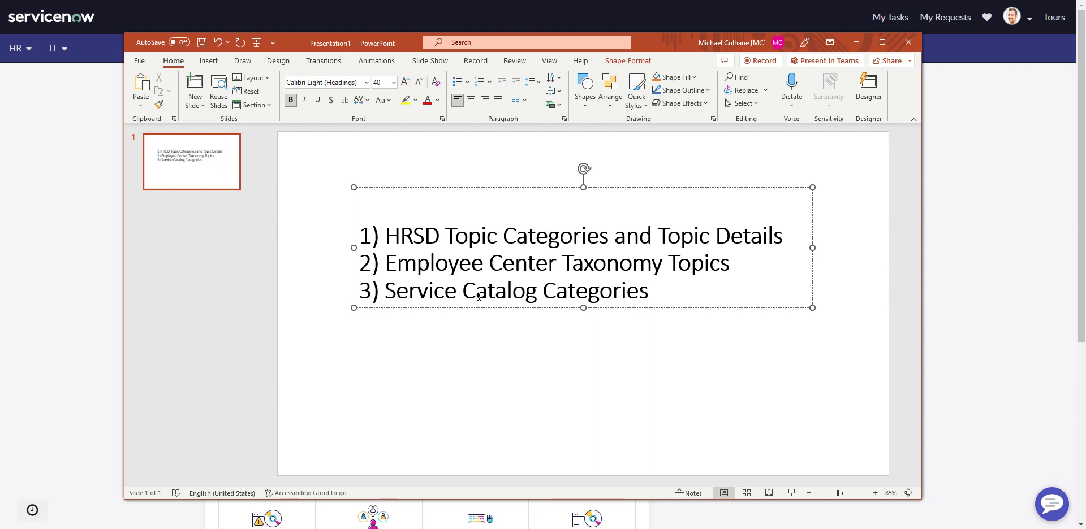
pyautogui.click(855, 42)
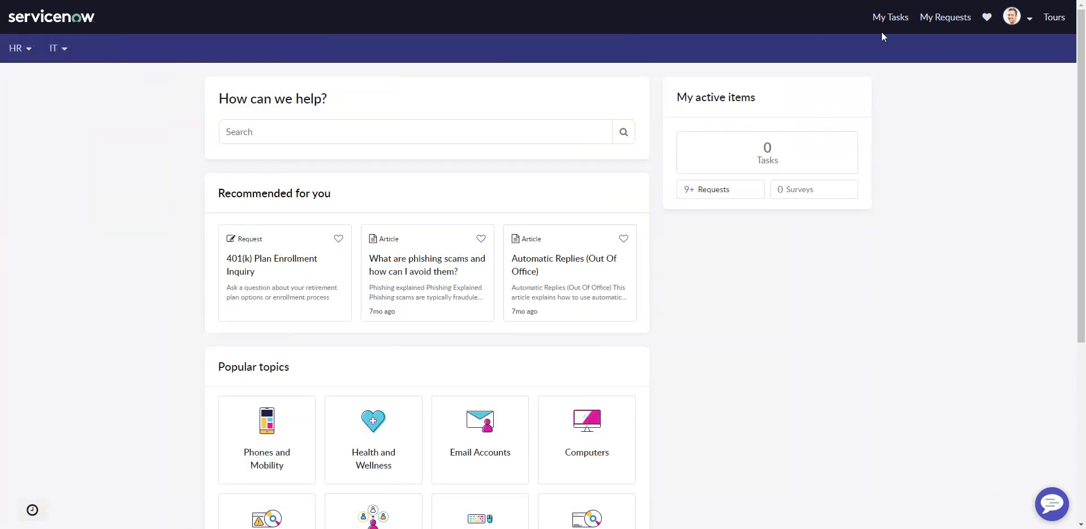
# Filter the navigator for 'manage hr' and open the Manage HR Catalog page.
pyautogui.hotkey('alt', 'Tab')
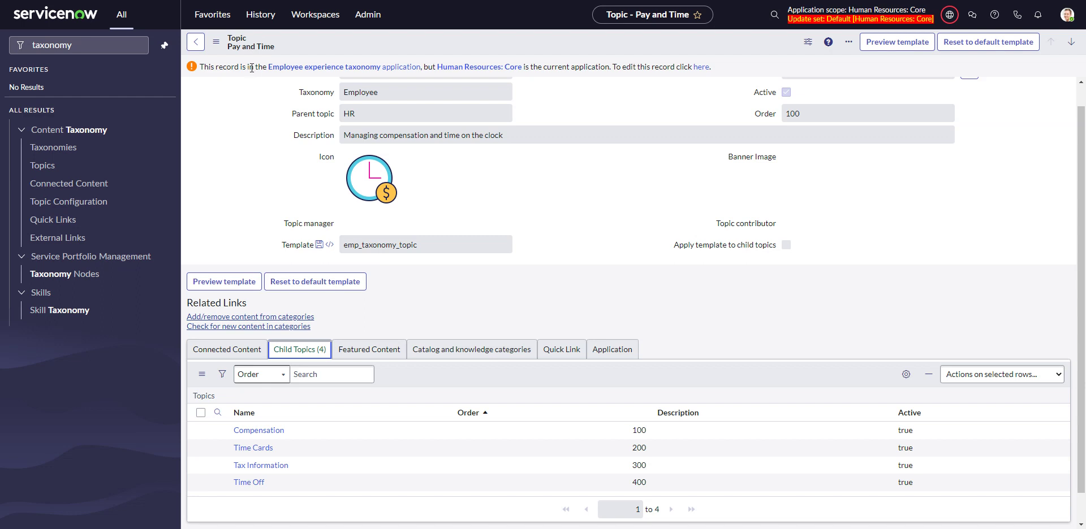
pyautogui.click(107, 46)
pyautogui.press('BackSpace')
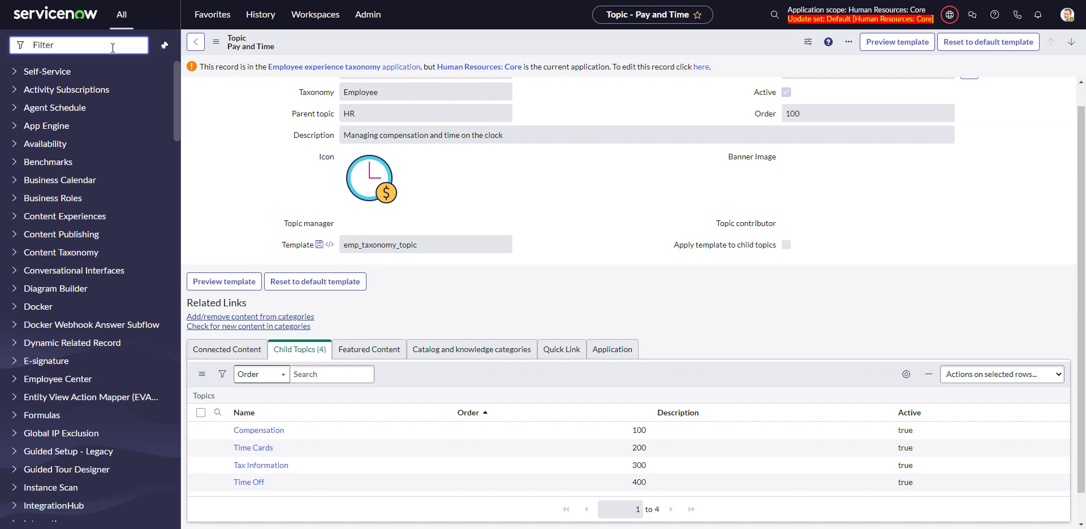
pyautogui.write('re')
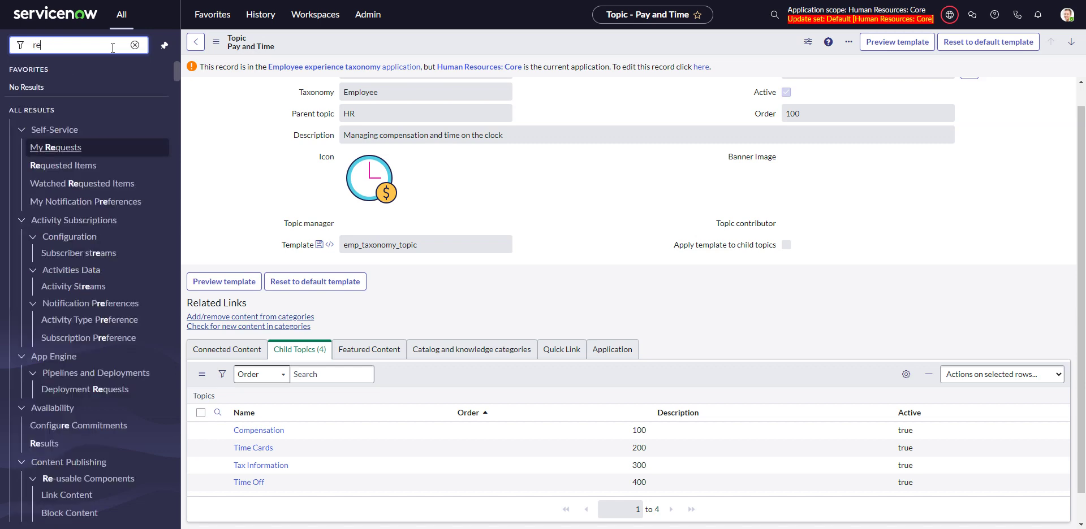
pyautogui.press('BackSpace')
pyautogui.press('BackSpace')
pyautogui.write('h')
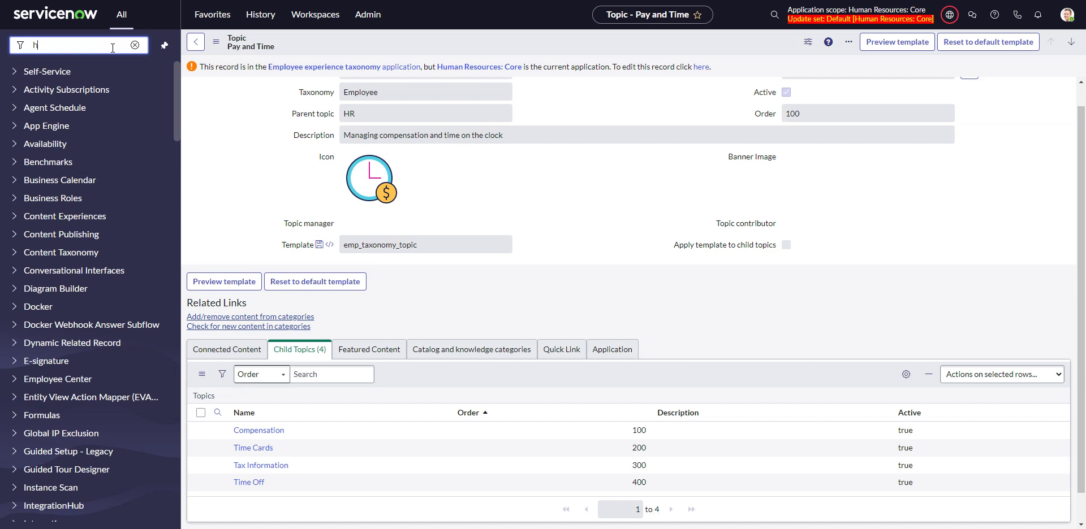
pyautogui.press('BackSpace')
pyautogui.write('manage hr')
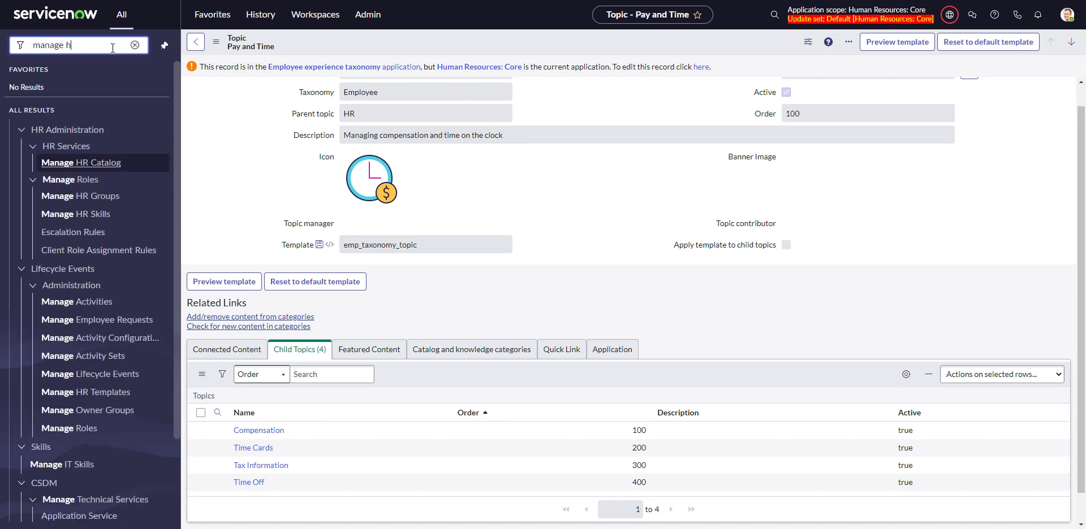
pyautogui.click(82, 164)
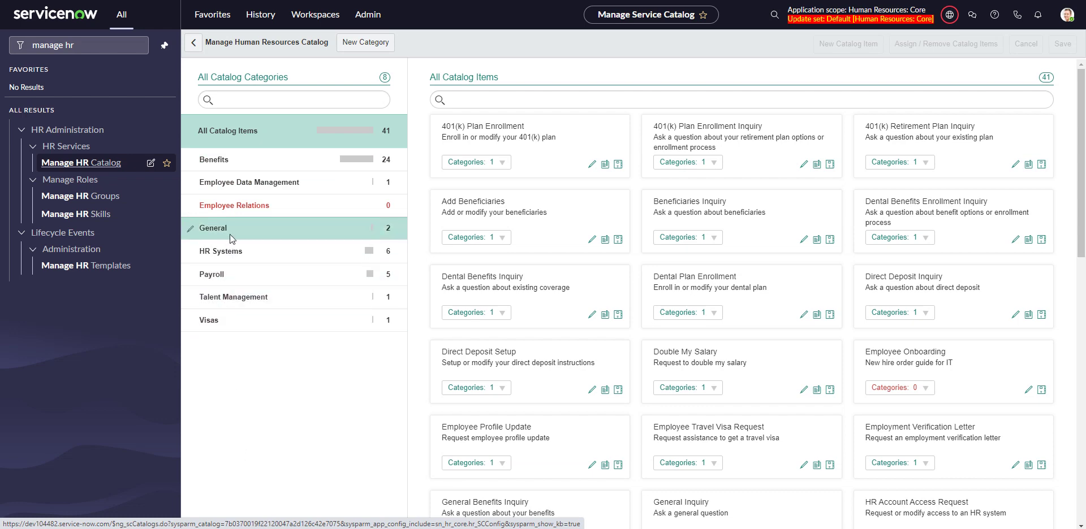
# Browse the Benefits, Employee Relations and Employee Data Management categories, ending on Benefits' 24 items.
pyautogui.click(230, 160)
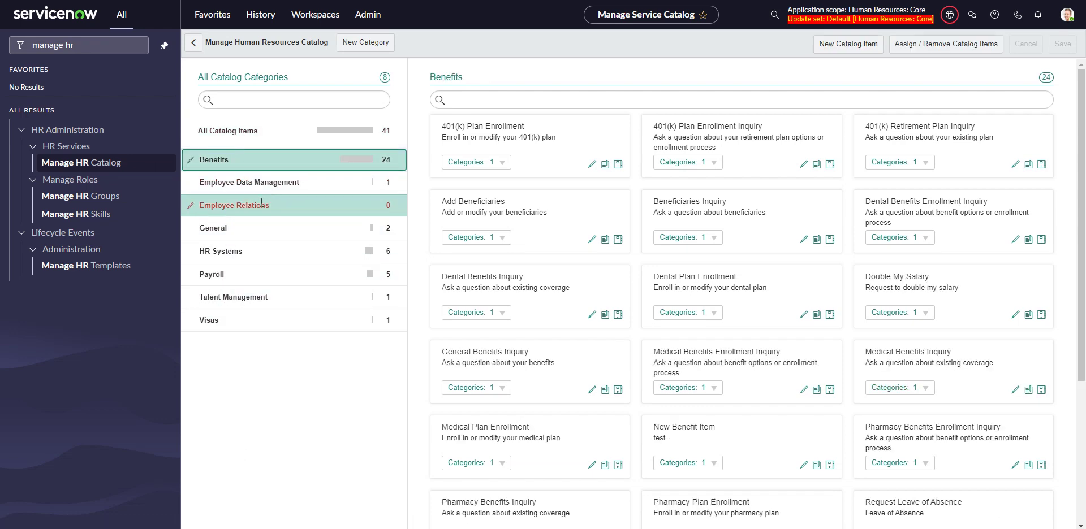
pyautogui.click(249, 206)
pyautogui.click(259, 180)
pyautogui.click(239, 163)
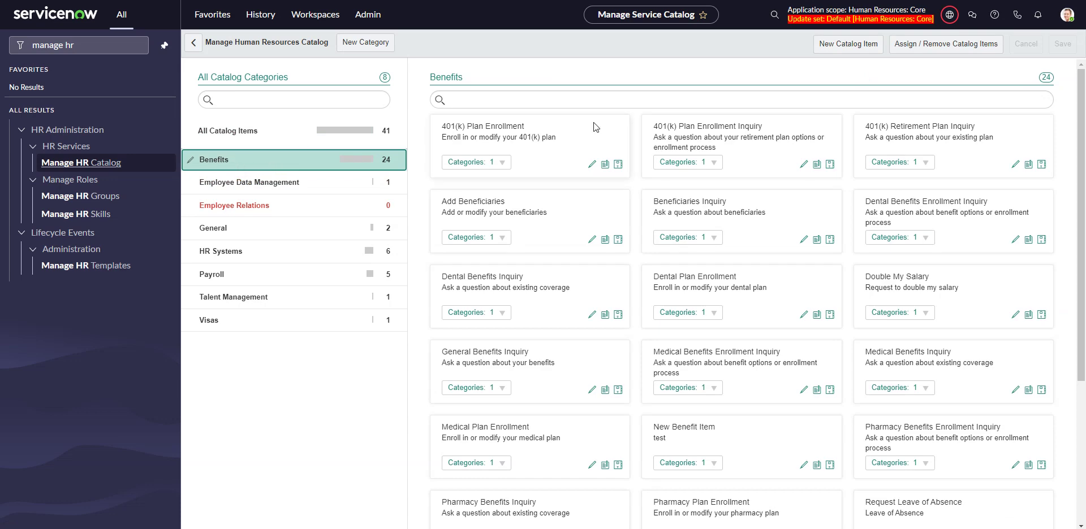
# Open the portal home page's HR topics menu, then switch to the PowerPoint outline.
pyautogui.click(193, 42)
pyautogui.click(20, 50)
pyautogui.hotkey('alt', 'Tab')
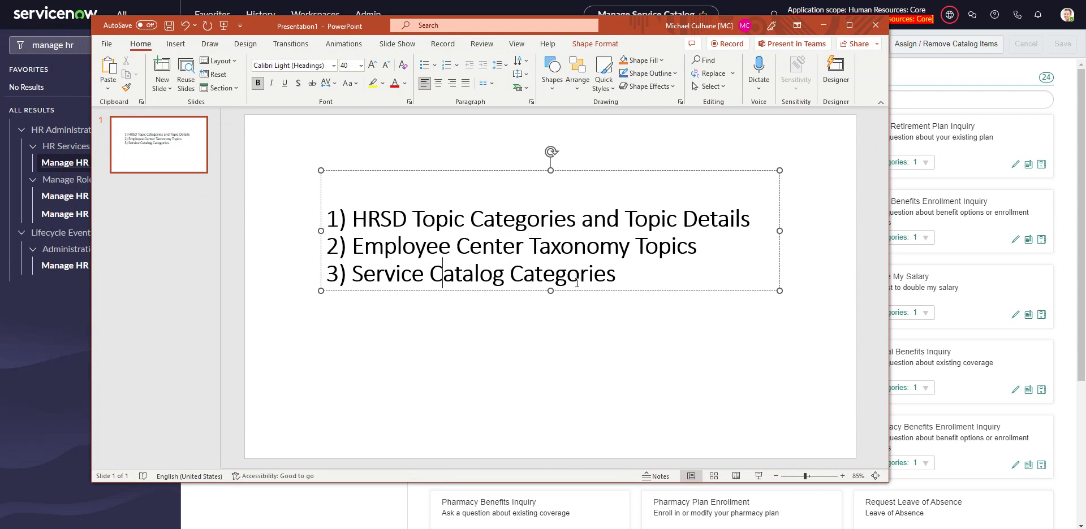
# Point to the second agenda item, then minimize PowerPoint to reveal the HR catalog page.
pyautogui.click(551, 249)
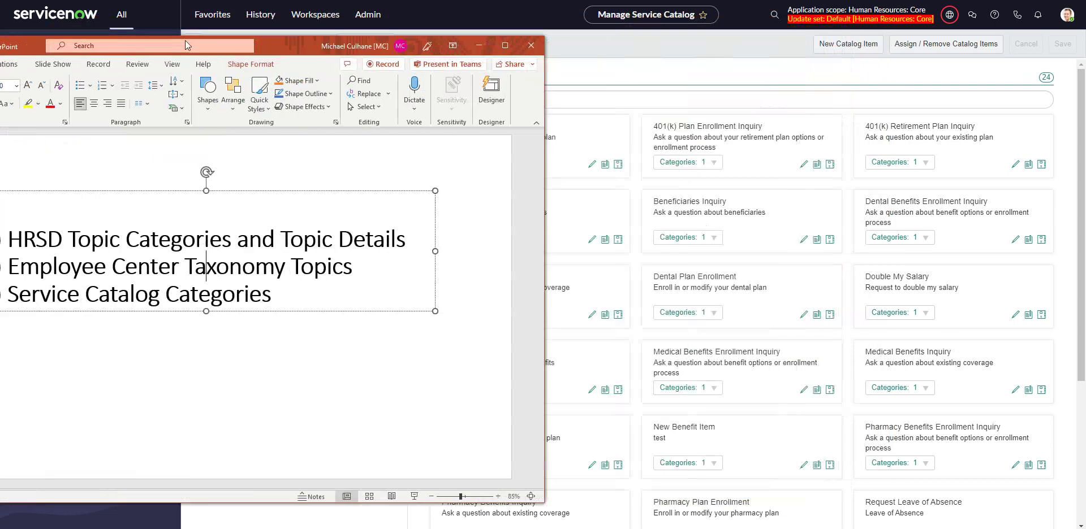
pyautogui.click(824, 24)
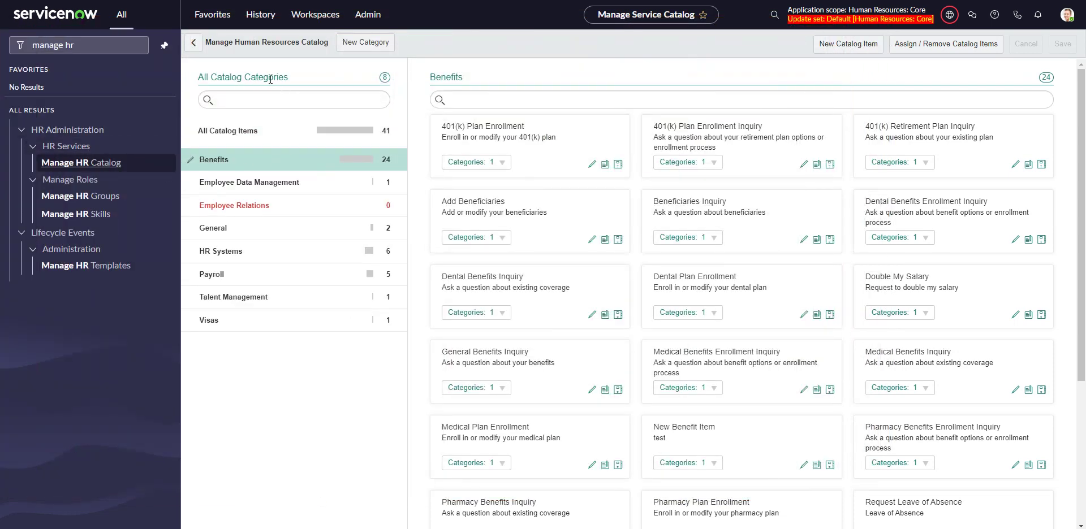
# Filter the navigator for 'categories' and open Service Catalog's Maintain Categories list.
pyautogui.click(102, 46)
pyautogui.hotkey('ctrl', 'a')
pyautogui.press('BackSpace')
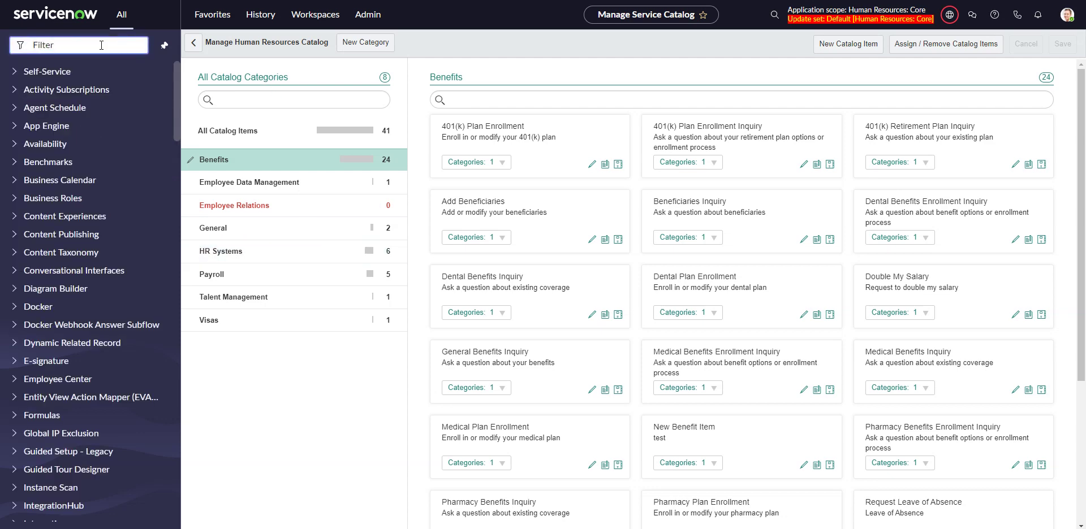
pyautogui.write('categ')
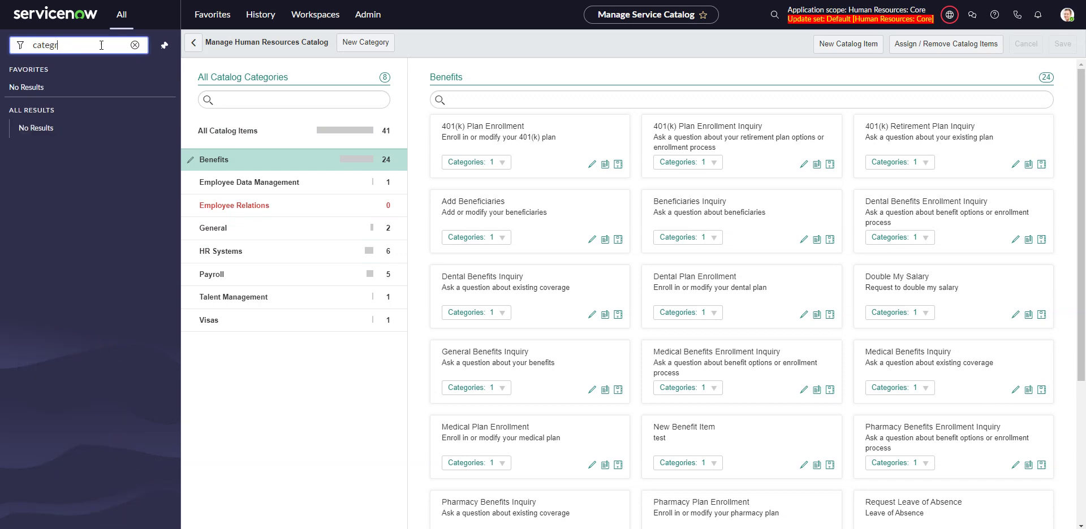
pyautogui.write('ories')
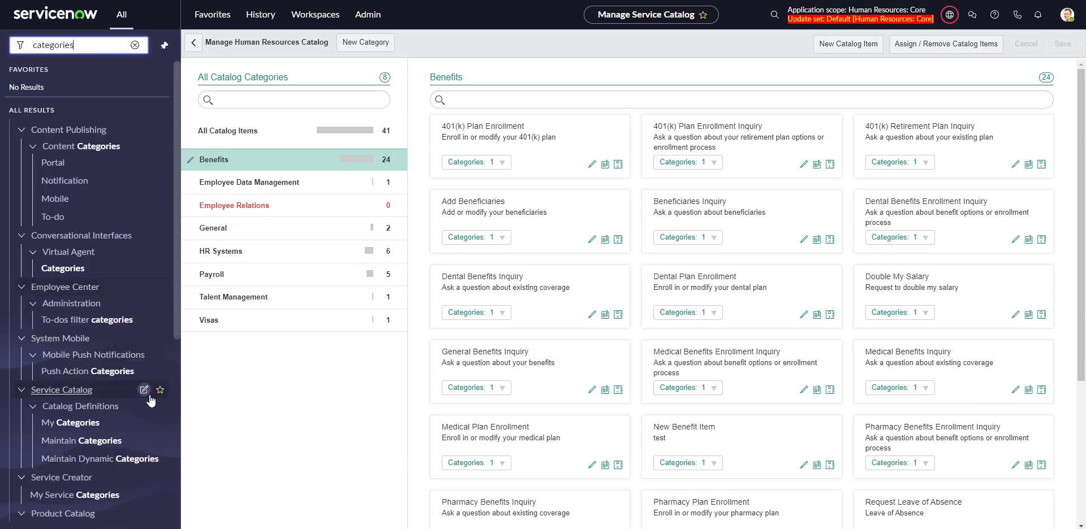
pyautogui.scroll(-3, 137, 401)
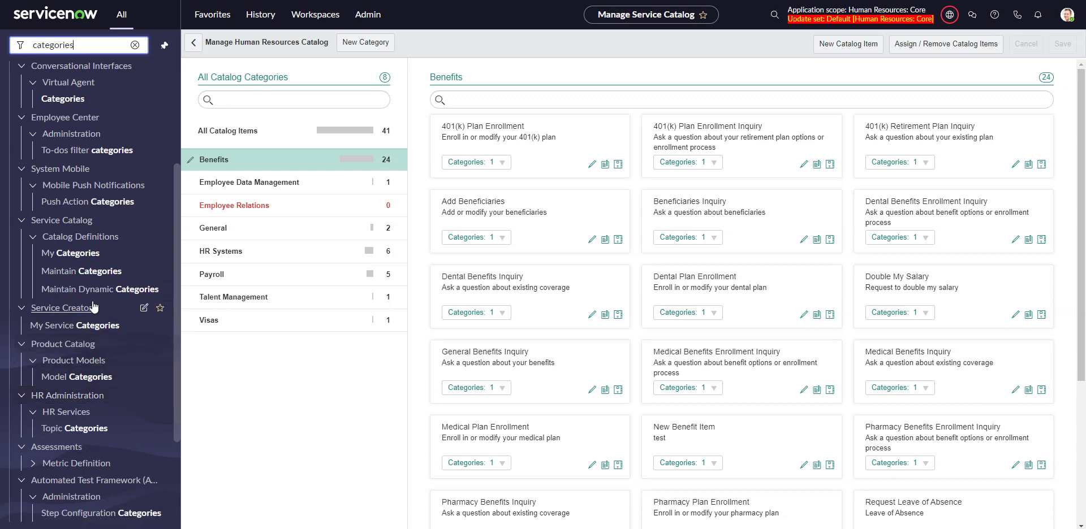
pyautogui.click(84, 274)
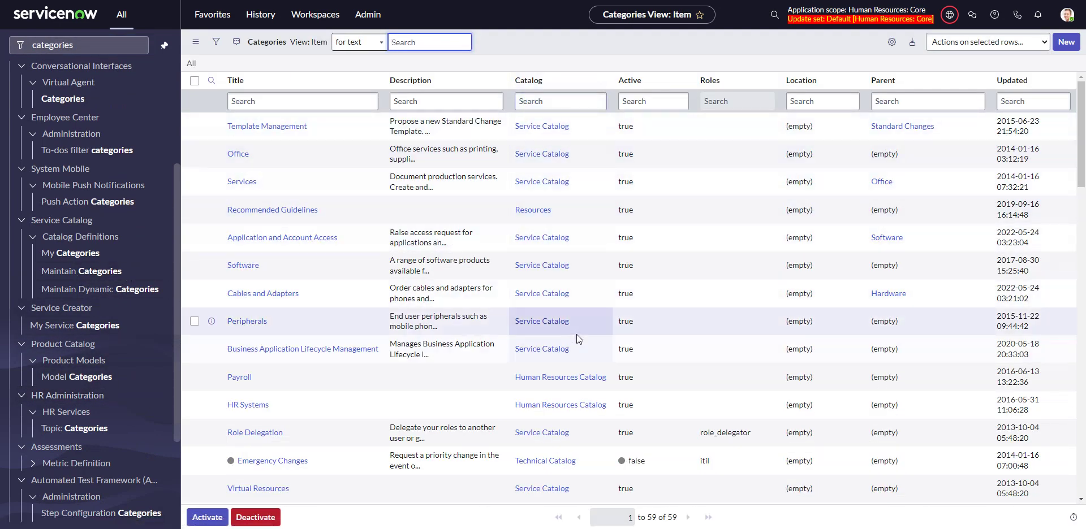
# Use Show Matching to limit the list to Human Resources Catalog categories.
pyautogui.rightClick(565, 379)
pyautogui.click(584, 389)
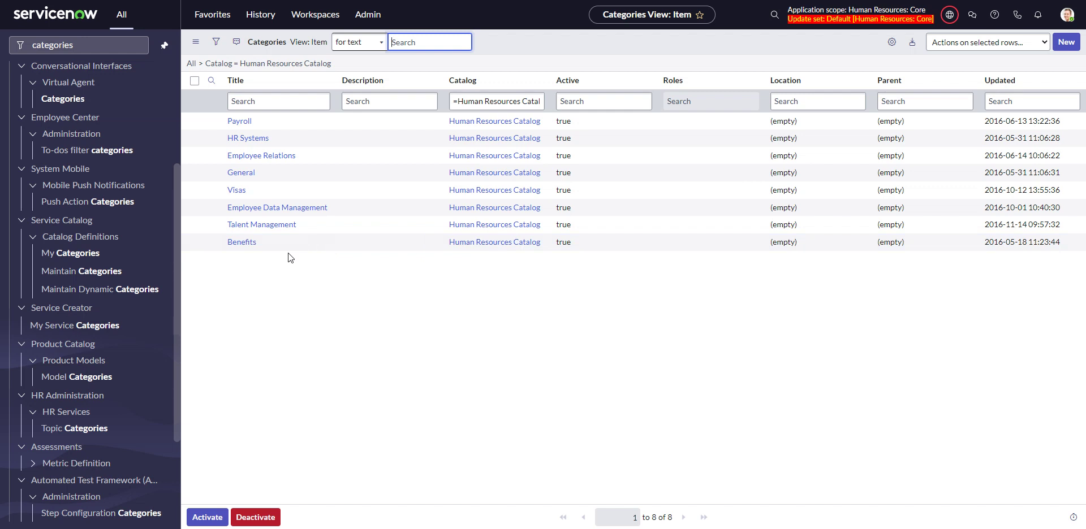
pyautogui.click(266, 121)
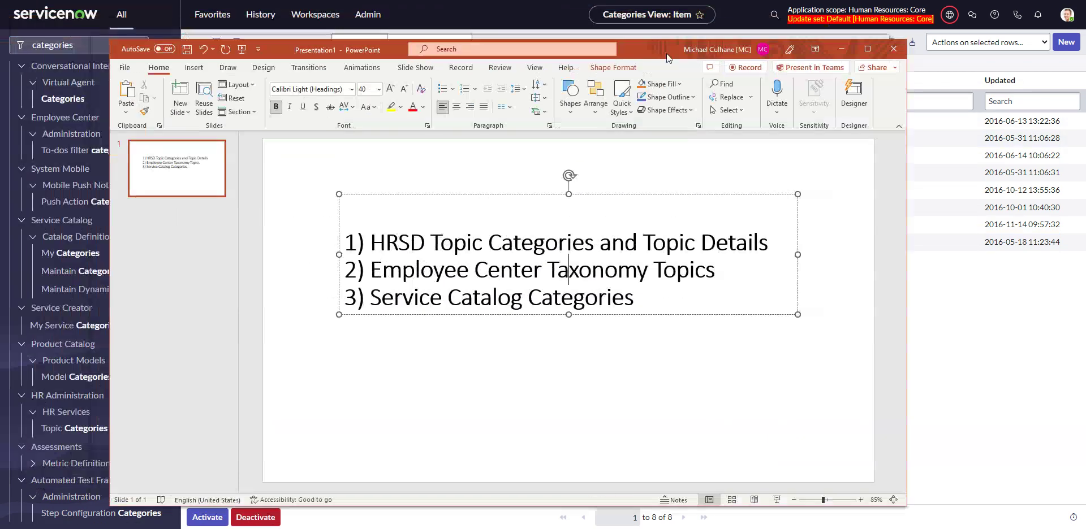
# Drag the PowerPoint agenda slide window into view over the categories list.
pyautogui.moveTo(666, 53); pyautogui.dragTo(602, 4)
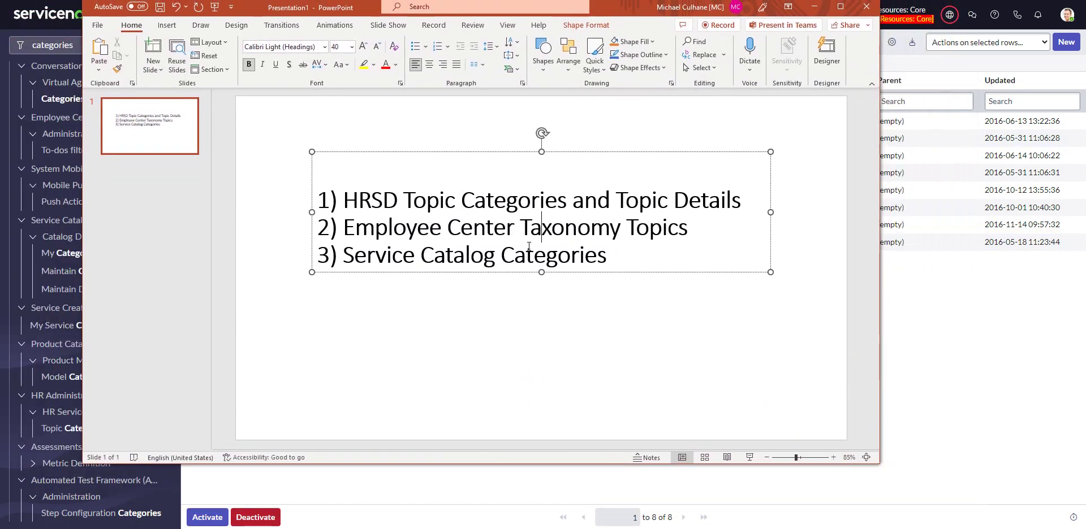